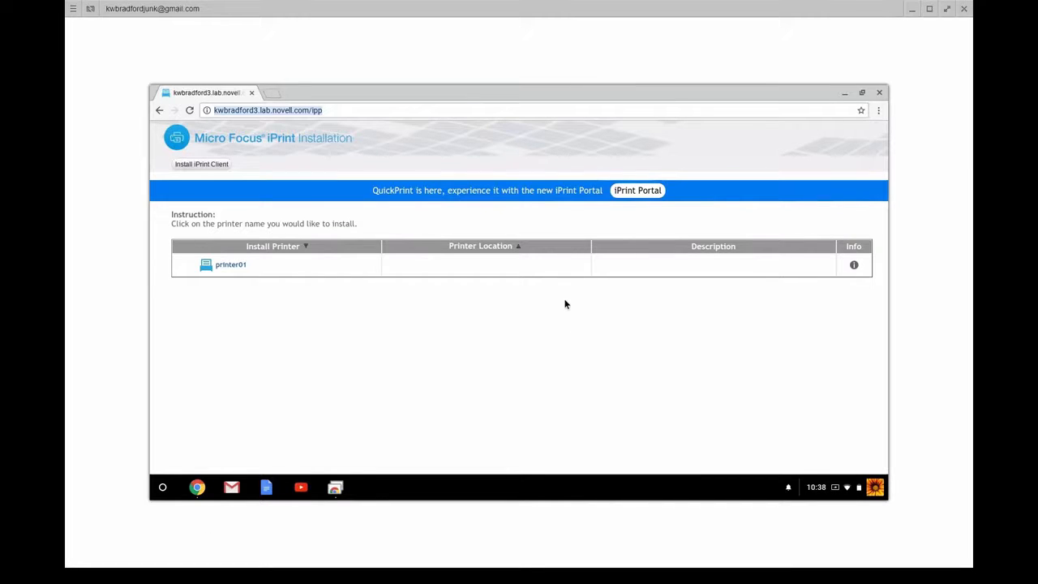
Choose printer01 for installation on the iPrint installation page
{"action": "left_click", "coordinate": [225, 265]}
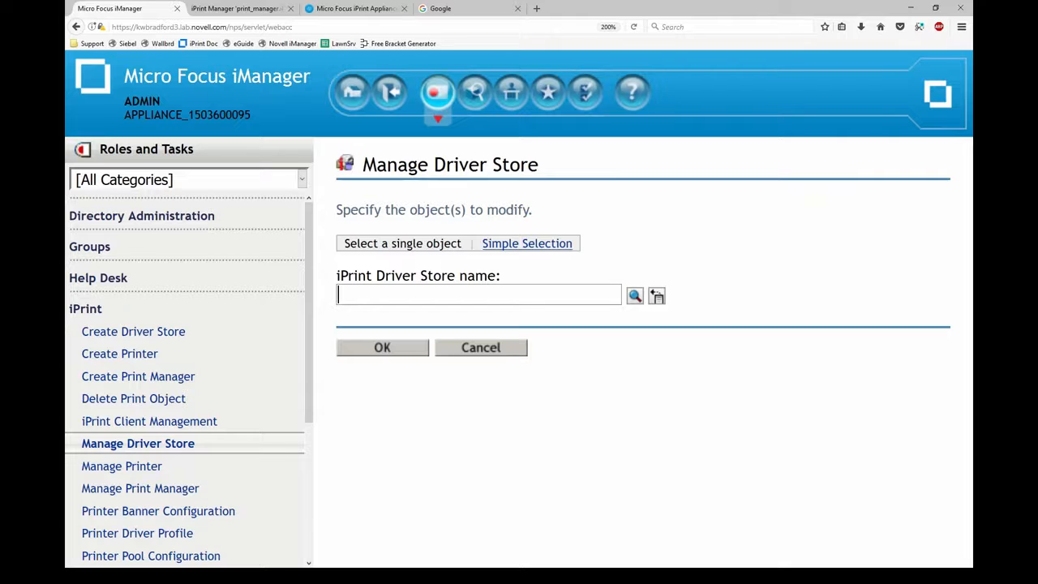
Check the default printer driver of the iPrint Local Renderer on the iPrint Appliance, leaving its settings unedited
{"action": "left_click", "coordinate": [356, 9]}
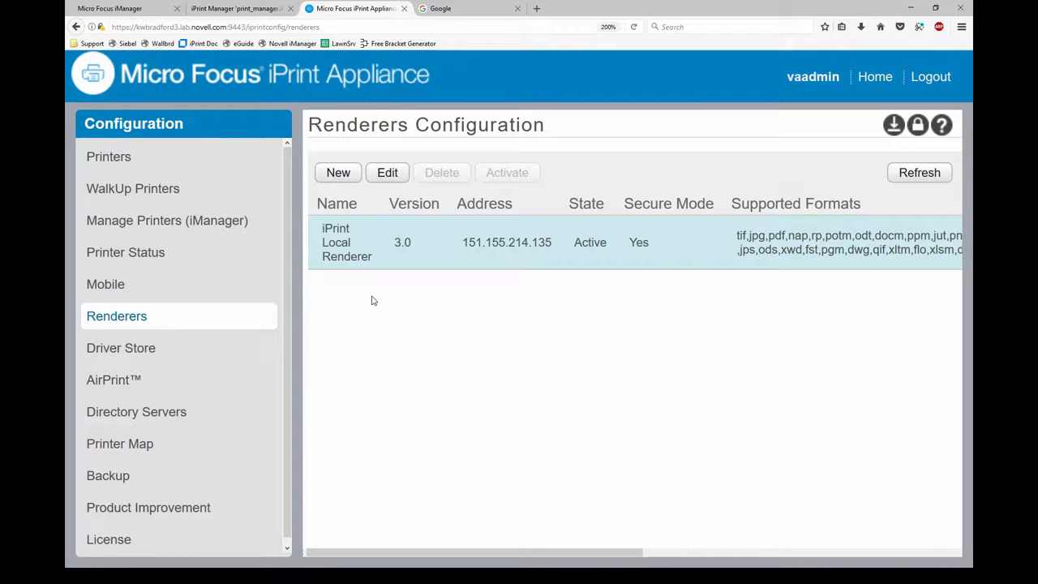
{"action": "left_click", "coordinate": [388, 171]}
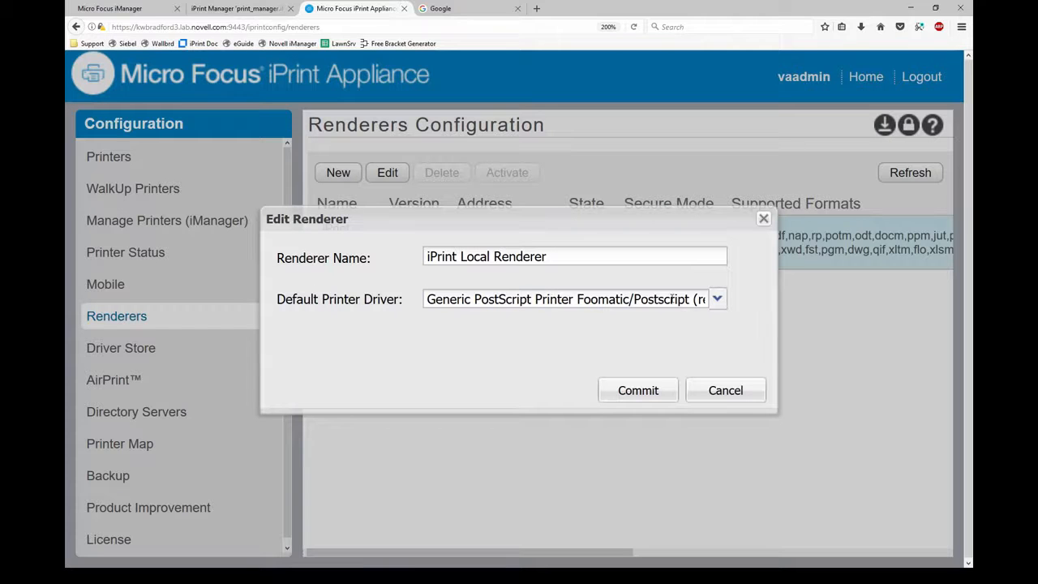
{"action": "left_click", "coordinate": [724, 390]}
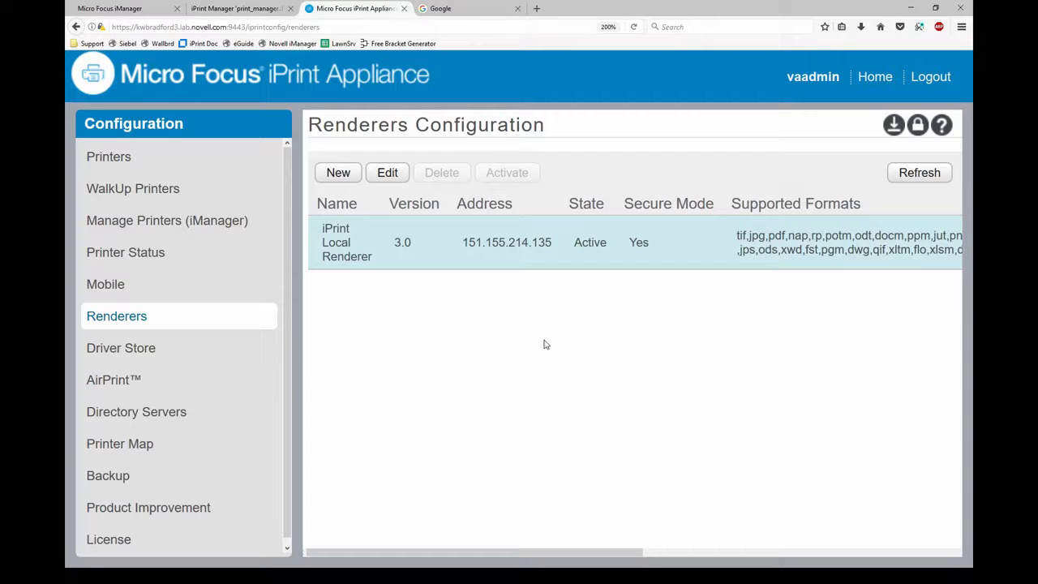
Open driver_store.iPrintAppliance for management in iManager
{"action": "left_click", "coordinate": [230, 8]}
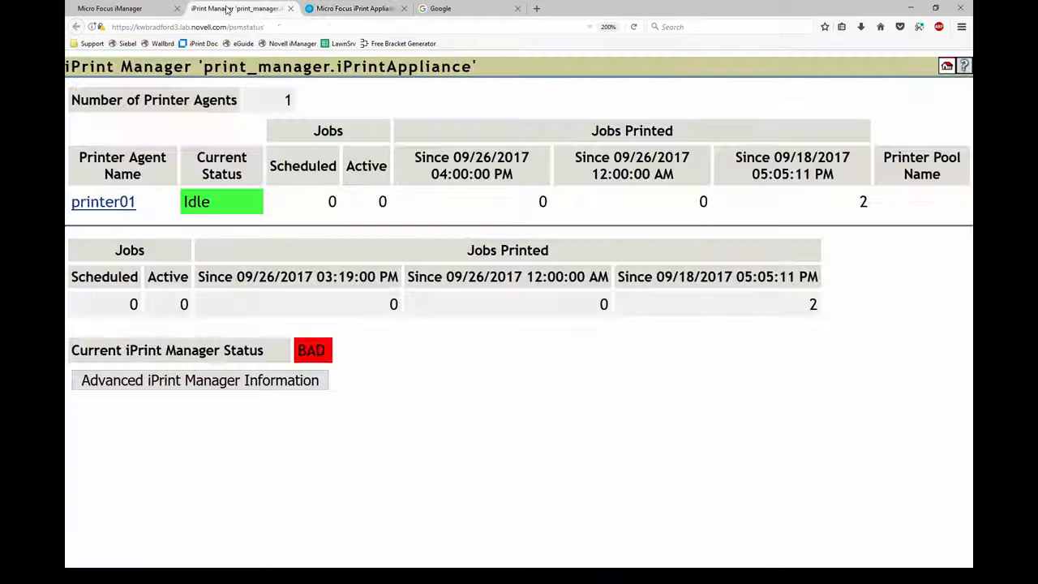
{"action": "left_click", "coordinate": [101, 10]}
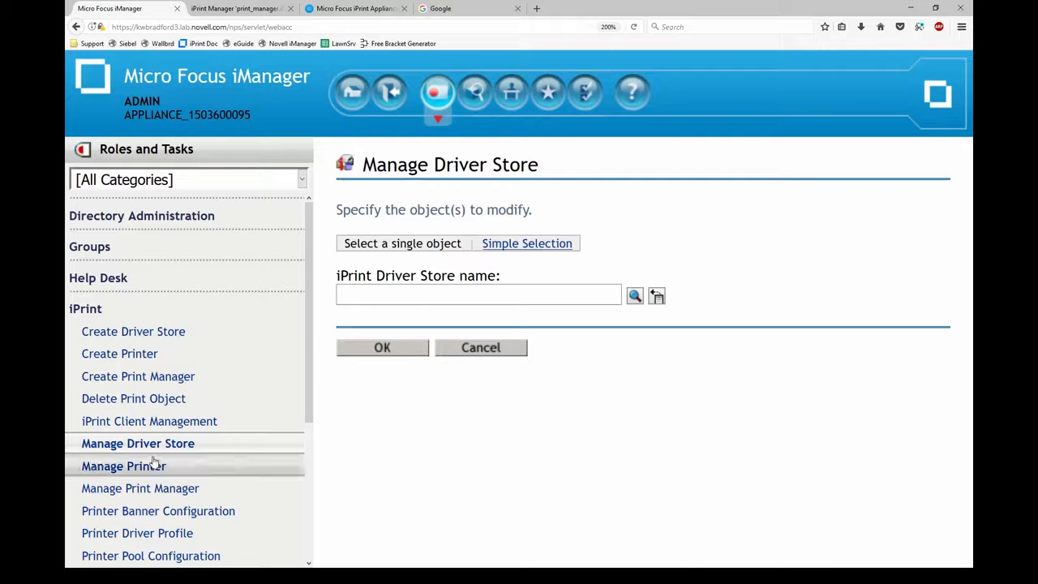
{"action": "left_click", "coordinate": [657, 297]}
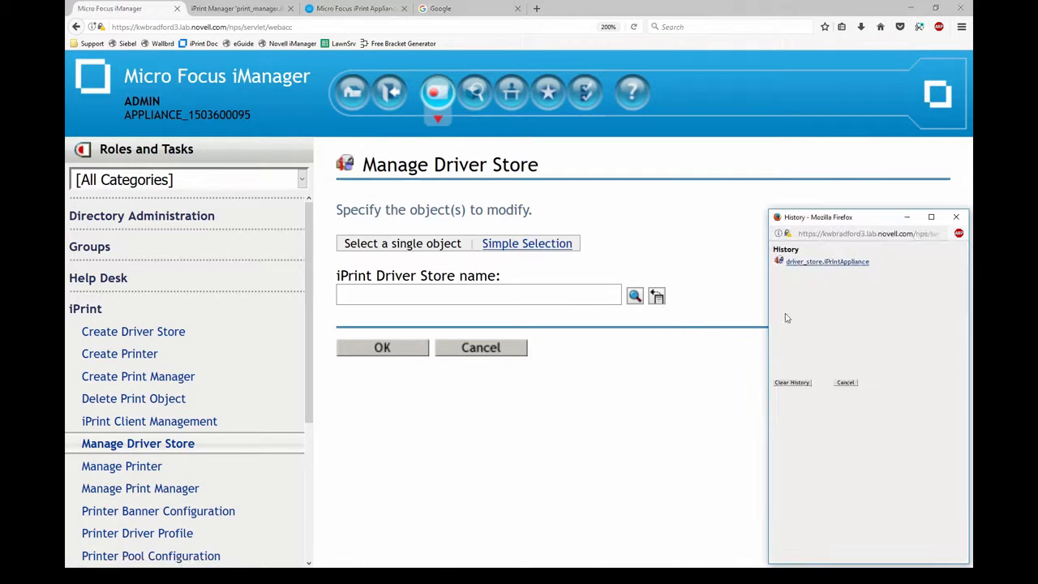
{"action": "left_click", "coordinate": [802, 267]}
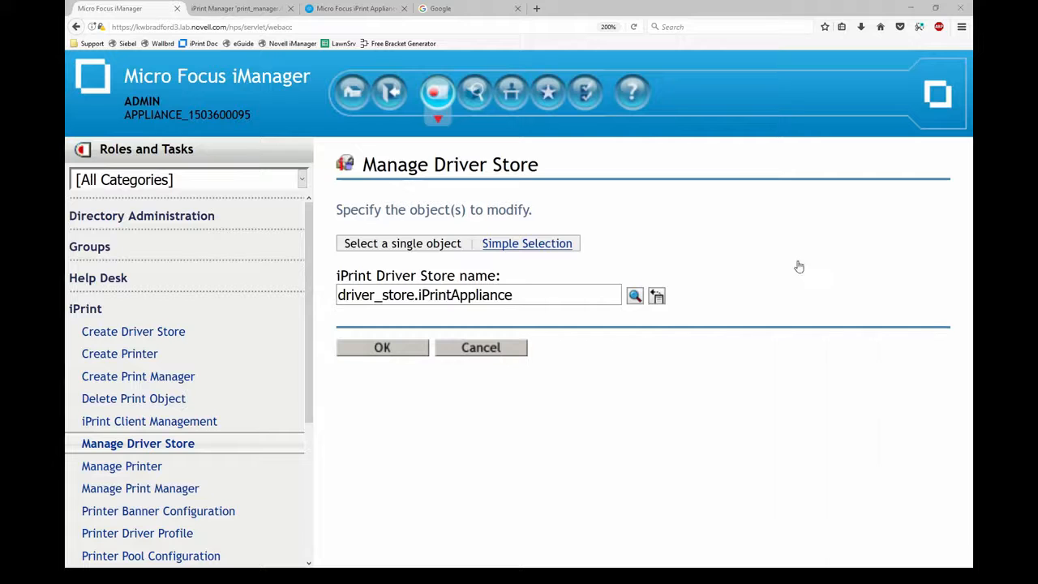
{"action": "left_click", "coordinate": [368, 349]}
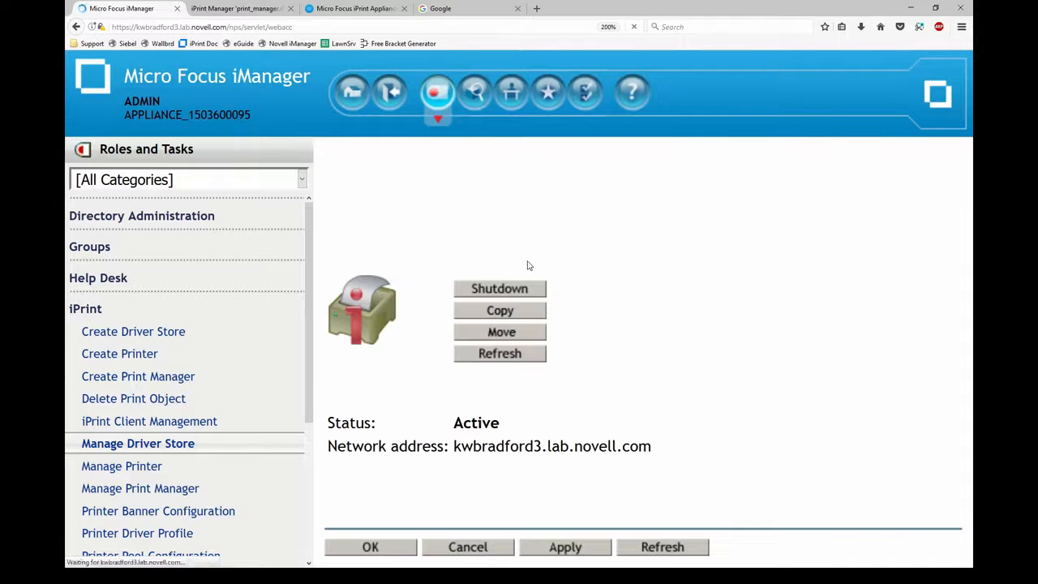
List the driver store's drivers for the Linux platform and look through each one
{"action": "left_click", "coordinate": [610, 203]}
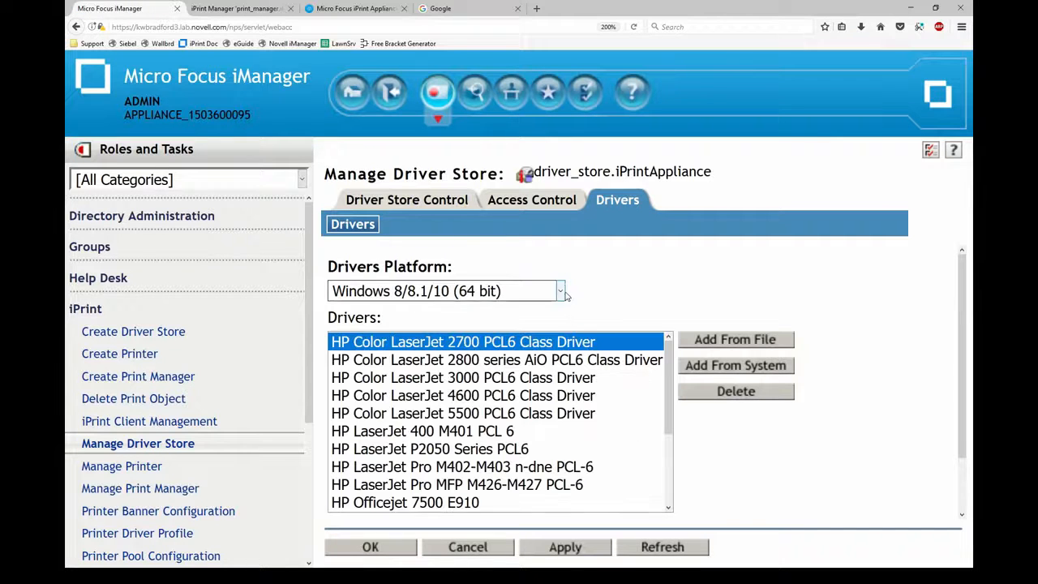
{"action": "left_click", "coordinate": [560, 291]}
{"action": "scroll", "coordinate": [564, 369], "scroll_direction": "up", "scroll_amount": 1}
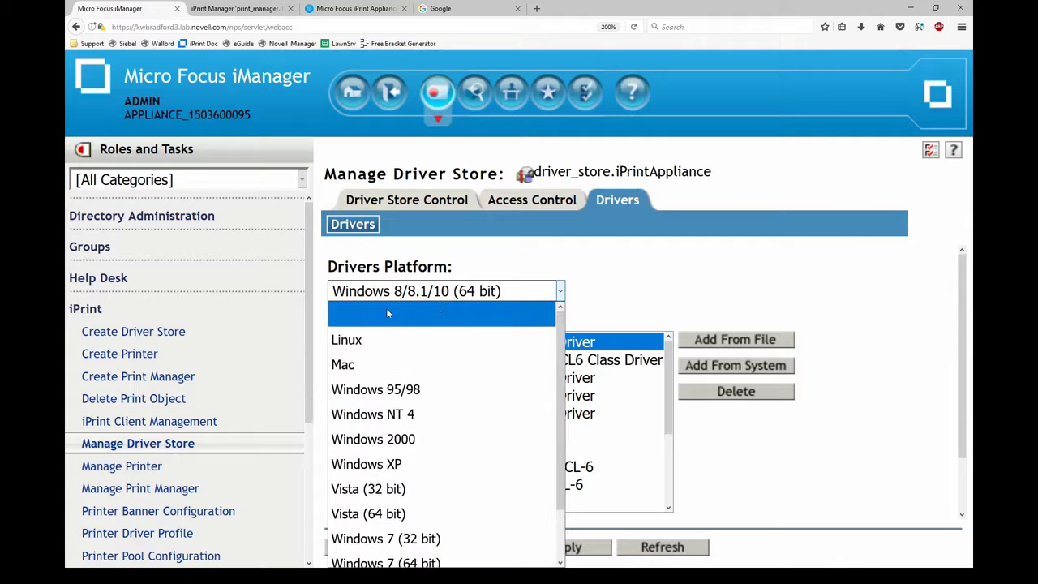
{"action": "left_click", "coordinate": [366, 341]}
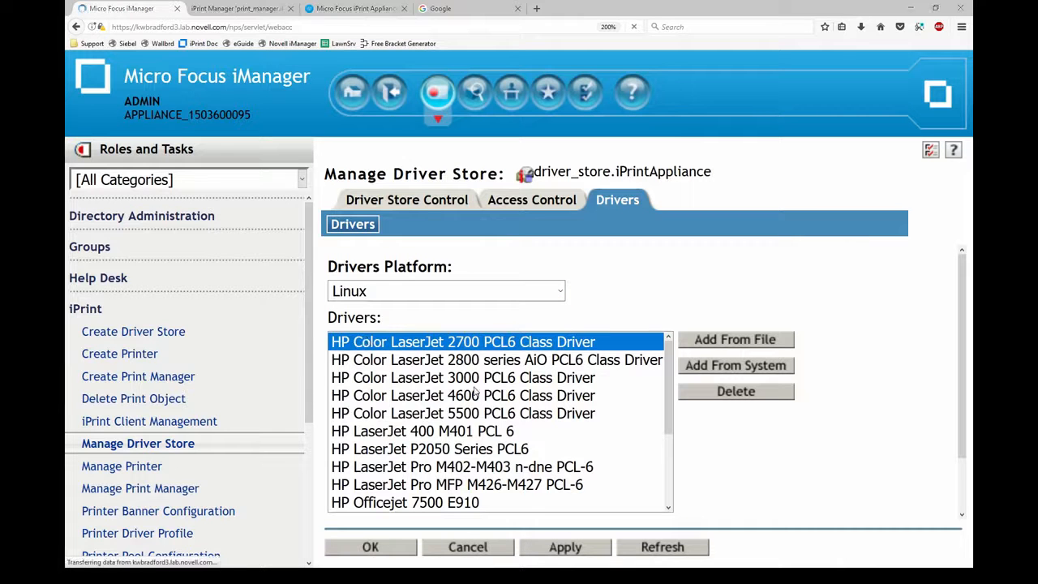
{"action": "left_click", "coordinate": [359, 361]}
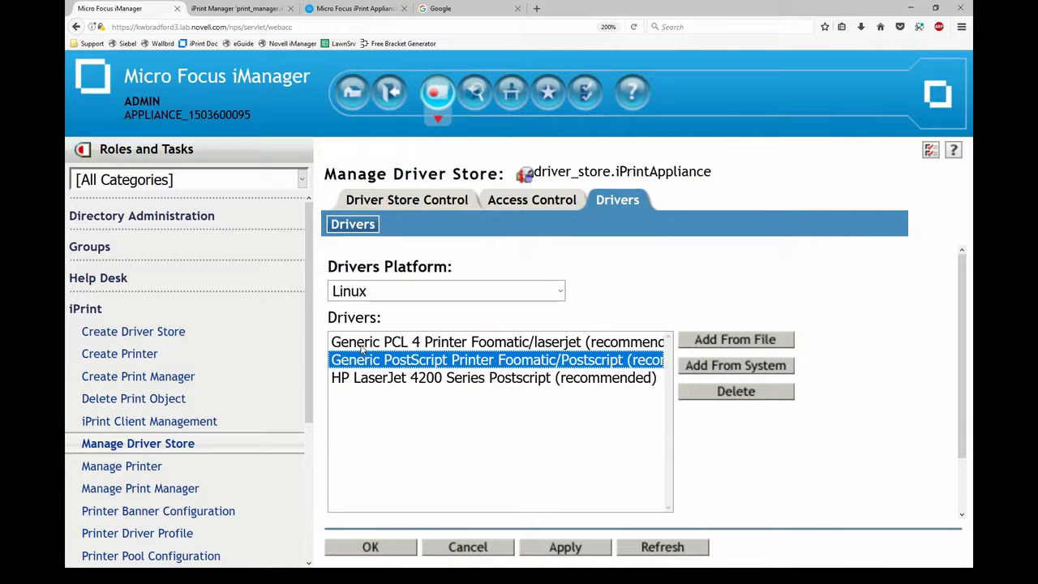
{"action": "left_click", "coordinate": [362, 347]}
{"action": "left_click", "coordinate": [362, 361]}
{"action": "left_click", "coordinate": [368, 378]}
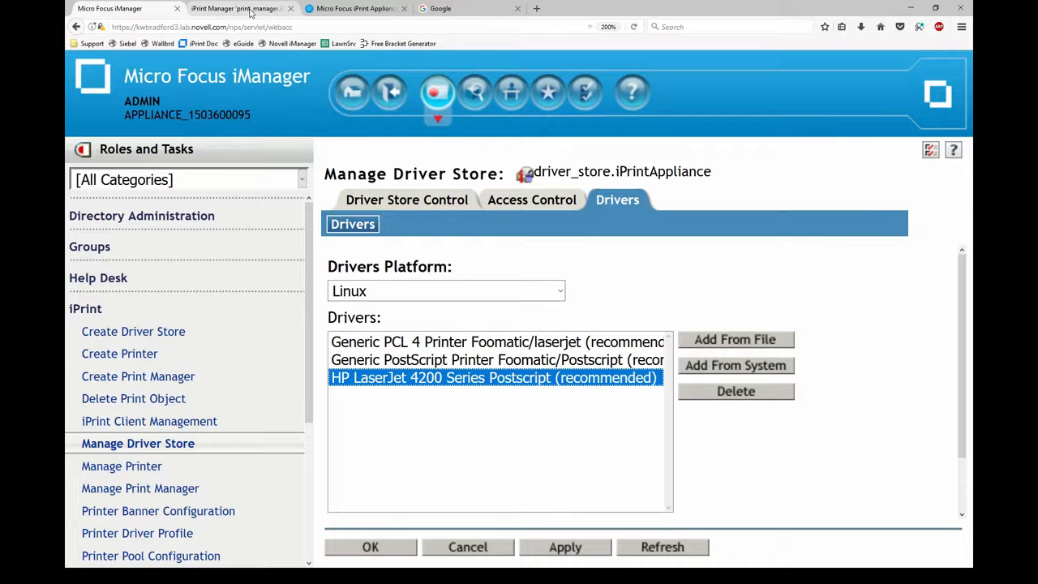
Go to linuxprinting.org and open the printer listing of its printer compatibility database
{"action": "left_click", "coordinate": [444, 9]}
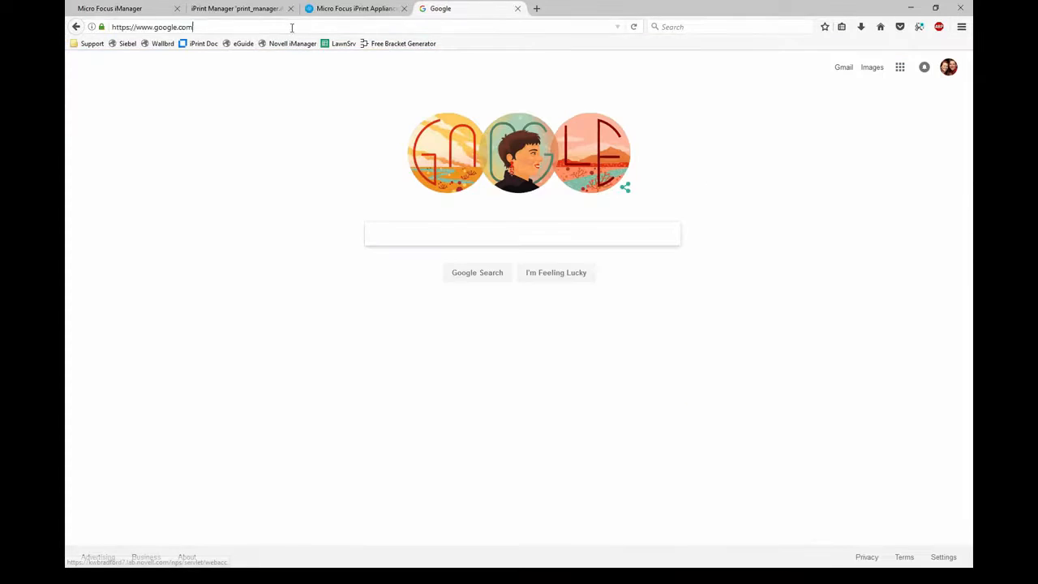
{"action": "left_click", "coordinate": [287, 28]}
{"action": "type", "text": "openprinting.org"}
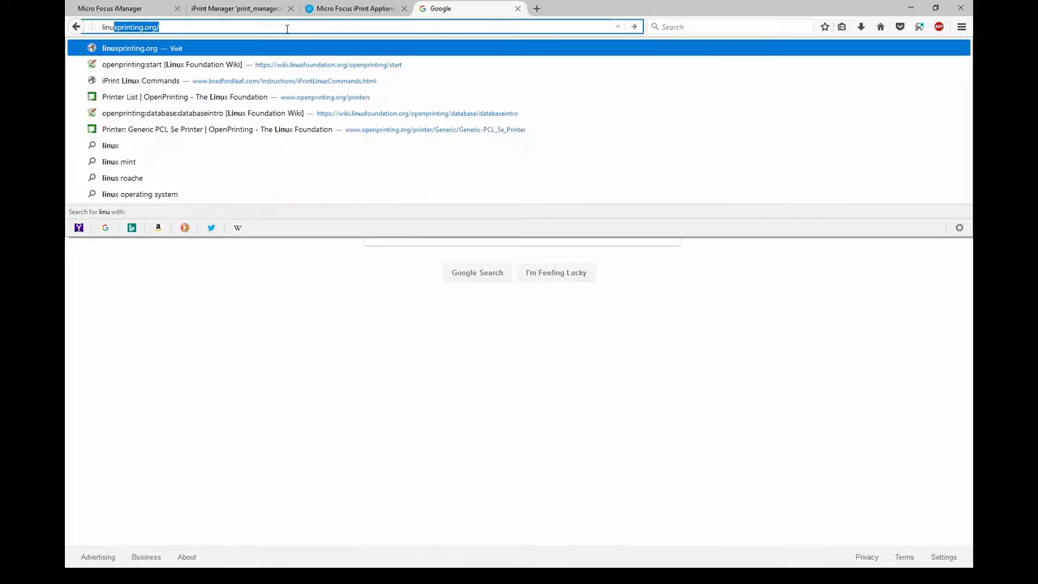
{"action": "key", "text": "Return"}
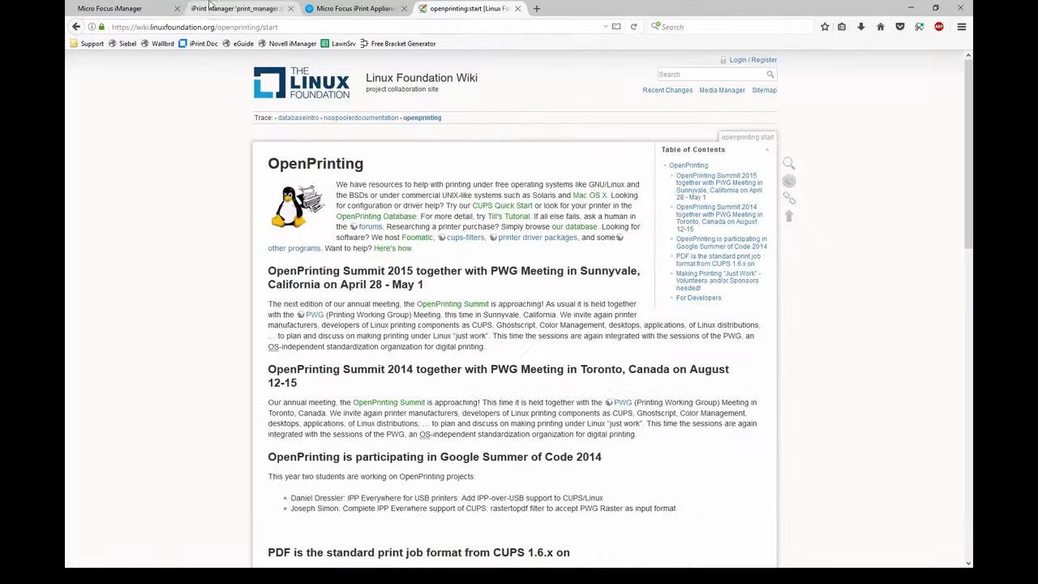
{"action": "left_click", "coordinate": [567, 229]}
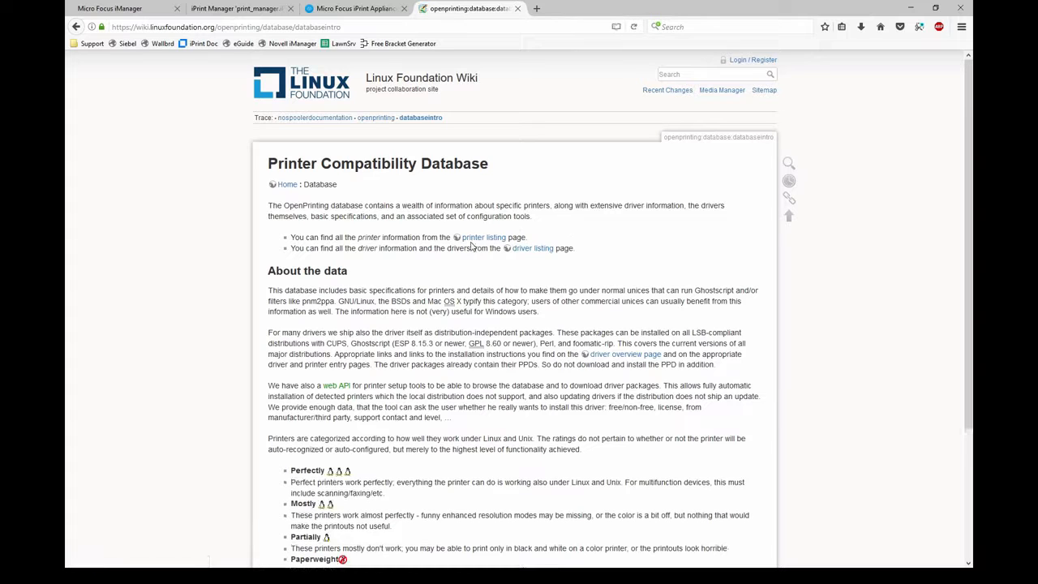
{"action": "left_click", "coordinate": [470, 240]}
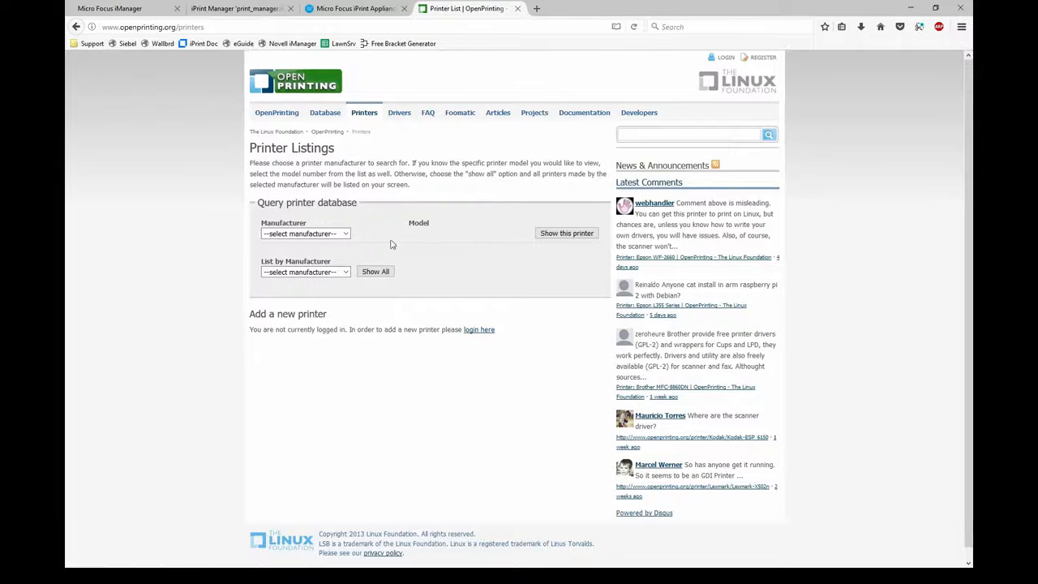
Look up the Generic PCL 5e Printer in the printer database and check its direct PPD download without saving the file
{"action": "left_click", "coordinate": [346, 234]}
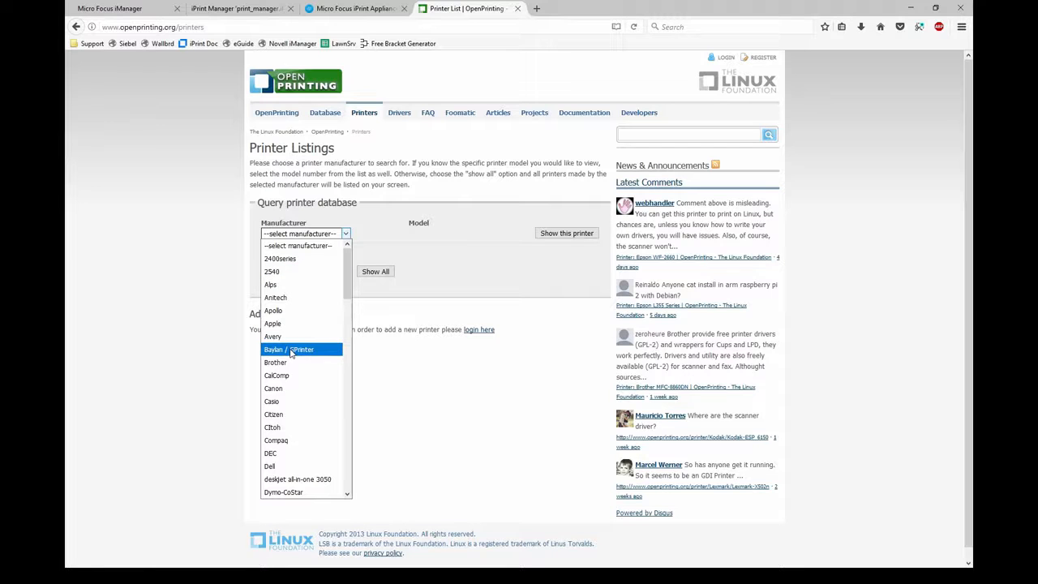
{"action": "left_click_drag", "start_coordinate": [348, 274], "coordinate": [349, 300]}
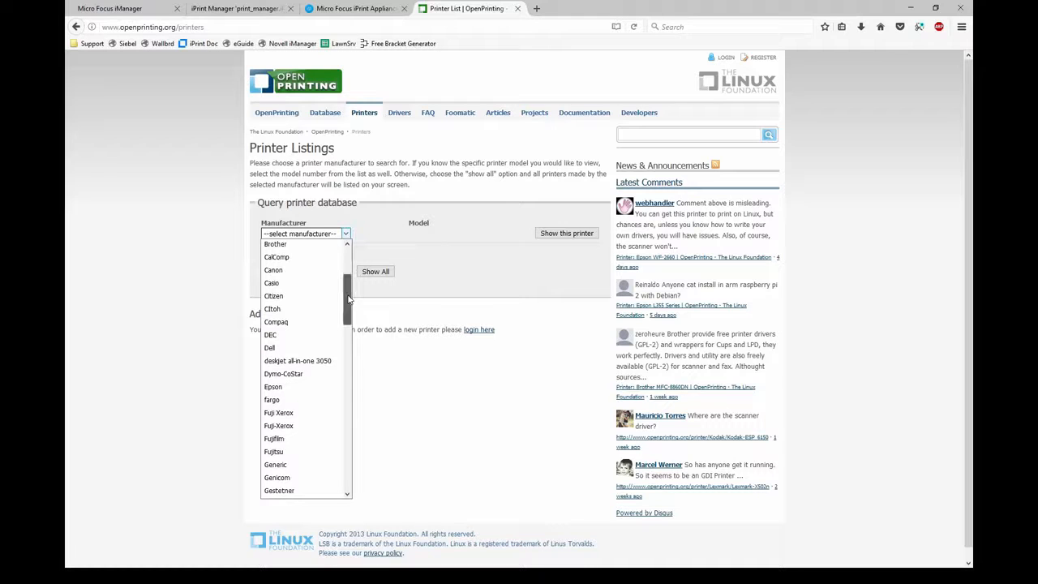
{"action": "scroll", "coordinate": [302, 339], "scroll_direction": "down", "scroll_amount": 3}
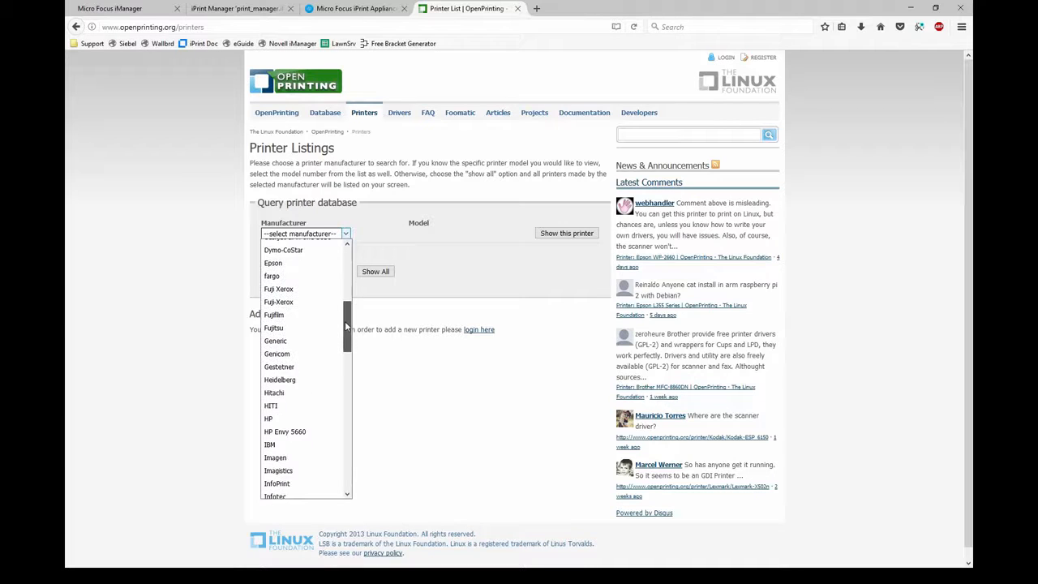
{"action": "left_click", "coordinate": [301, 339]}
{"action": "left_click", "coordinate": [511, 235]}
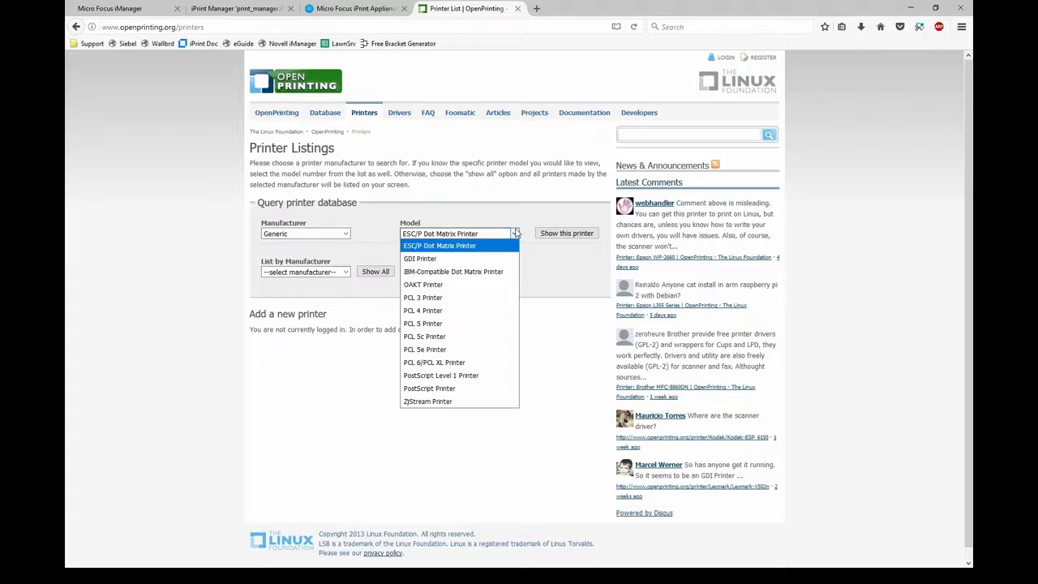
{"action": "left_click", "coordinate": [423, 350]}
{"action": "left_click", "coordinate": [558, 235]}
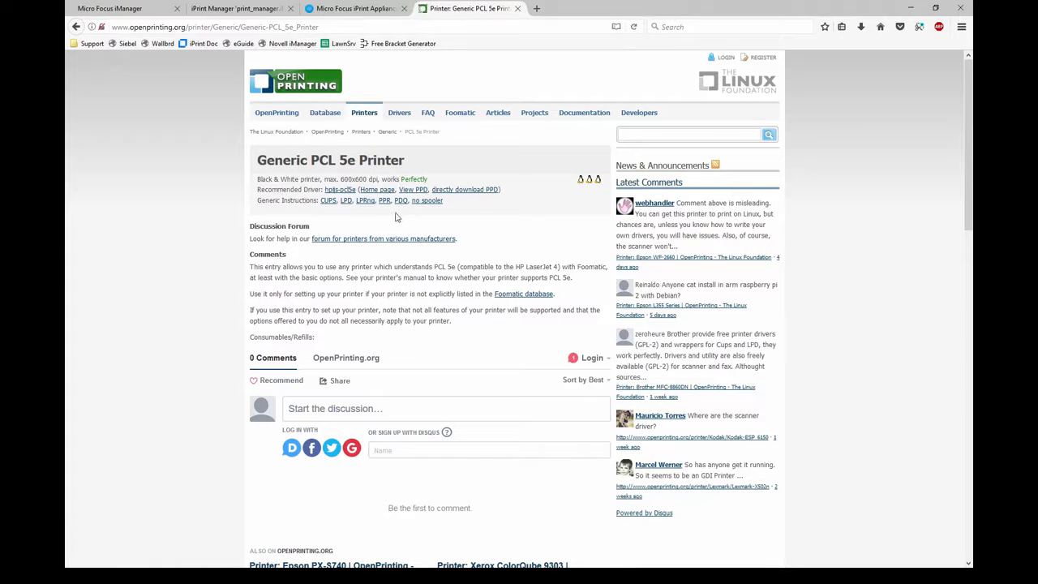
{"action": "left_click", "coordinate": [465, 193]}
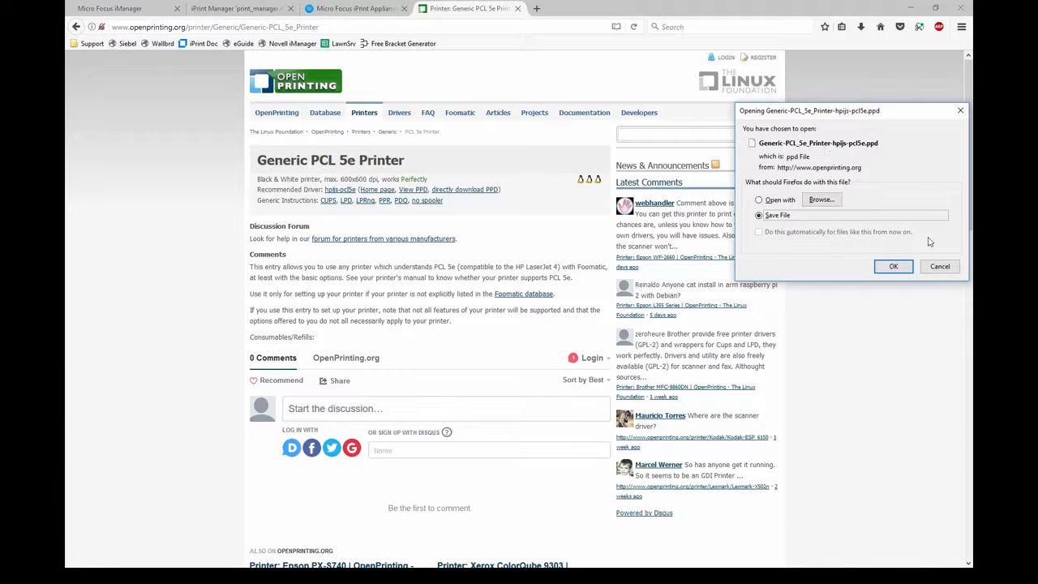
{"action": "left_click", "coordinate": [940, 266]}
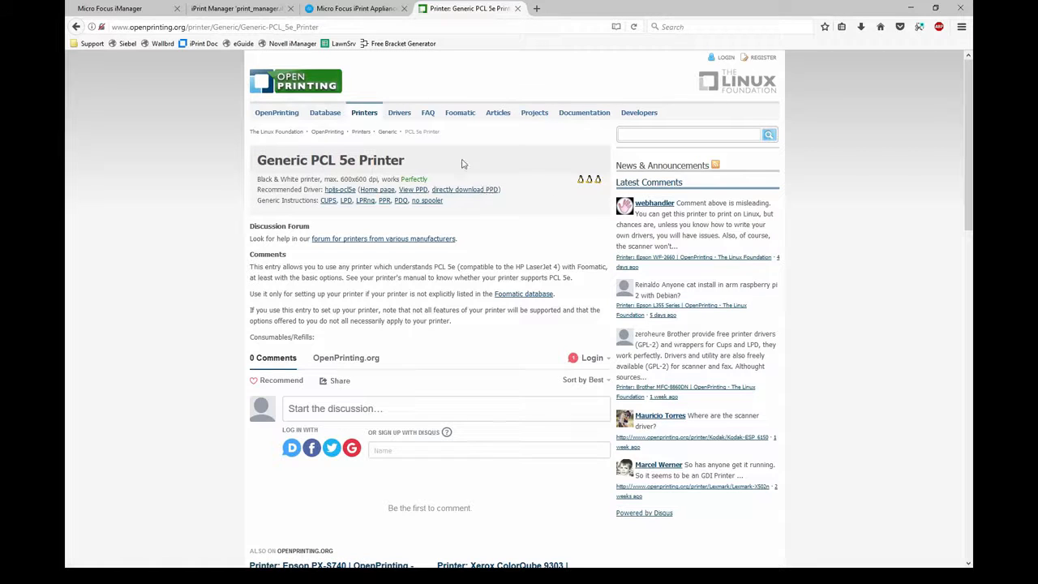
Return to iManager and open printer01.iPrintAppliance for management
{"action": "left_click", "coordinate": [330, 8]}
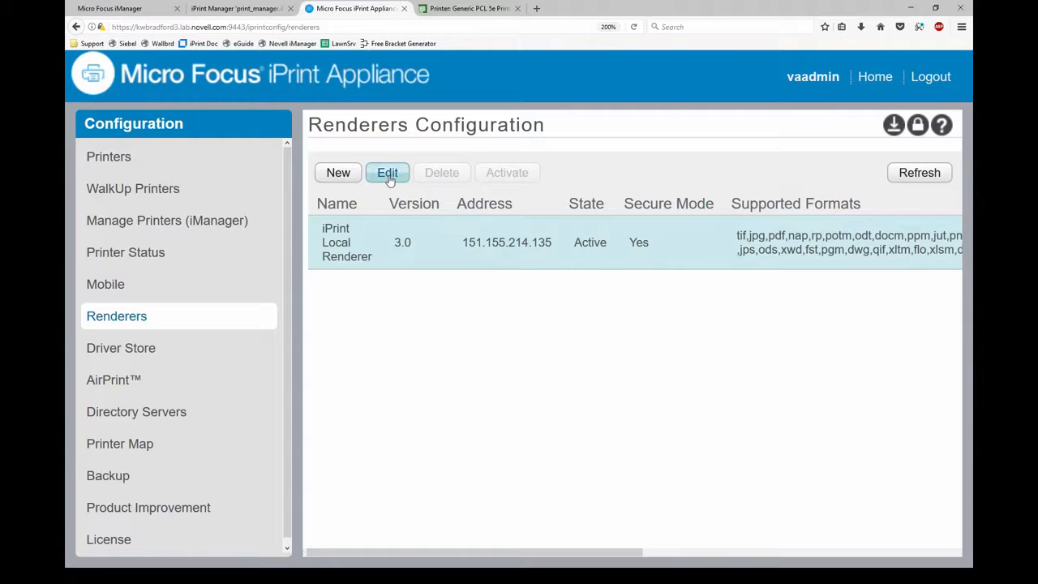
{"action": "left_click", "coordinate": [241, 9]}
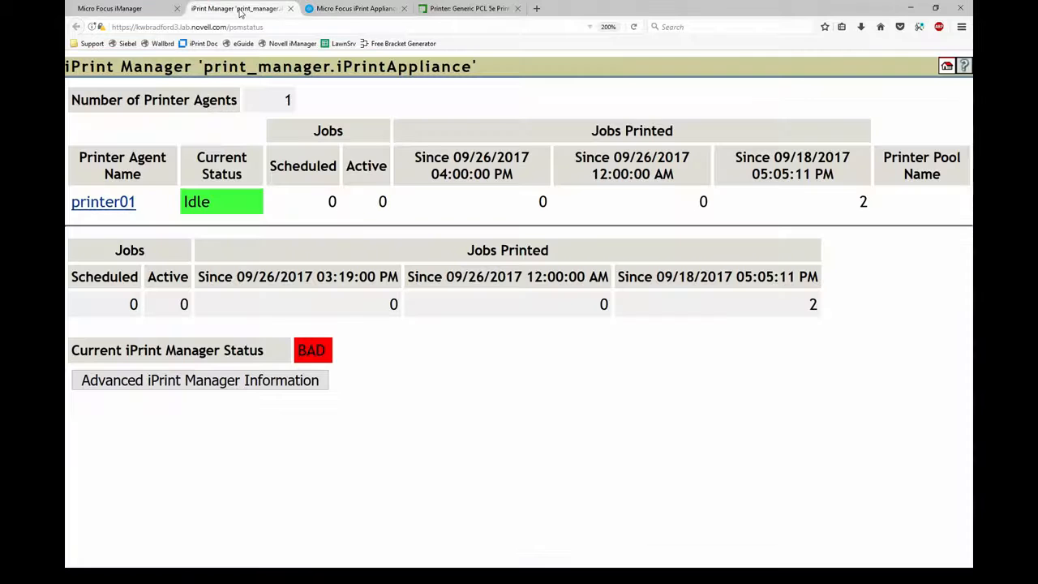
{"action": "left_click", "coordinate": [150, 13]}
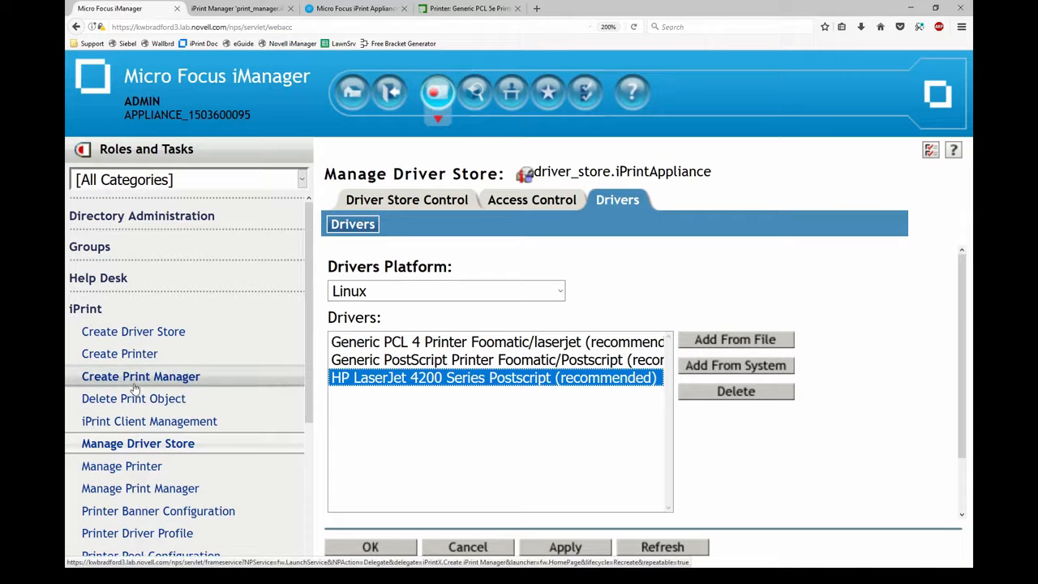
{"action": "left_click", "coordinate": [126, 468]}
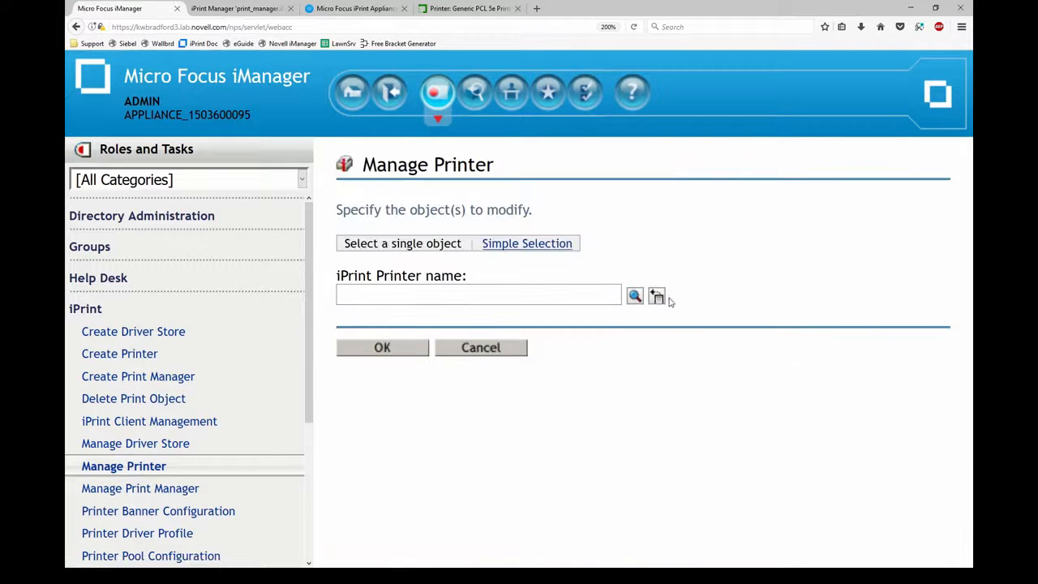
{"action": "left_click", "coordinate": [657, 297]}
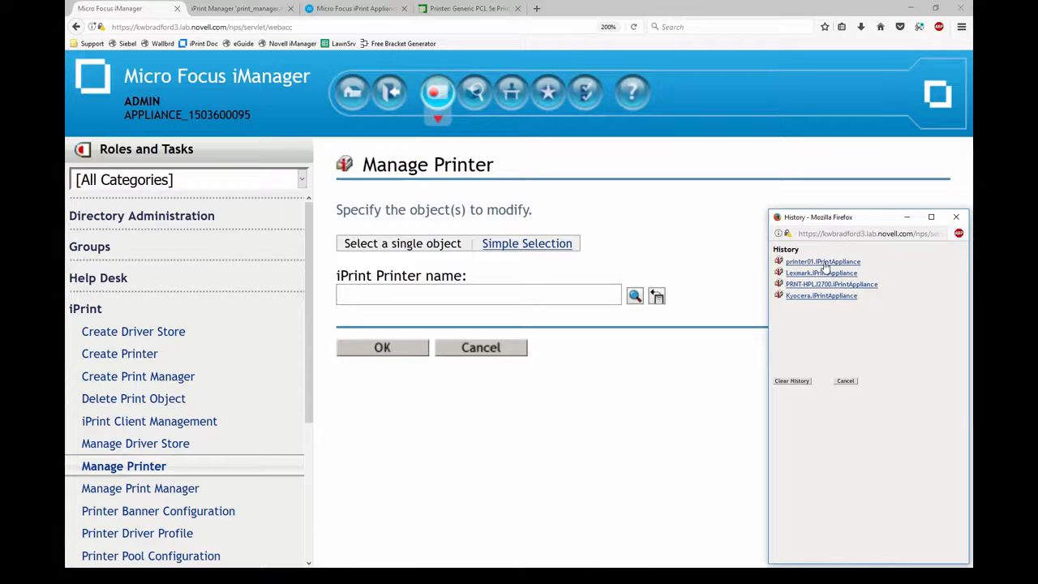
{"action": "left_click", "coordinate": [819, 265]}
{"action": "left_click", "coordinate": [382, 347]}
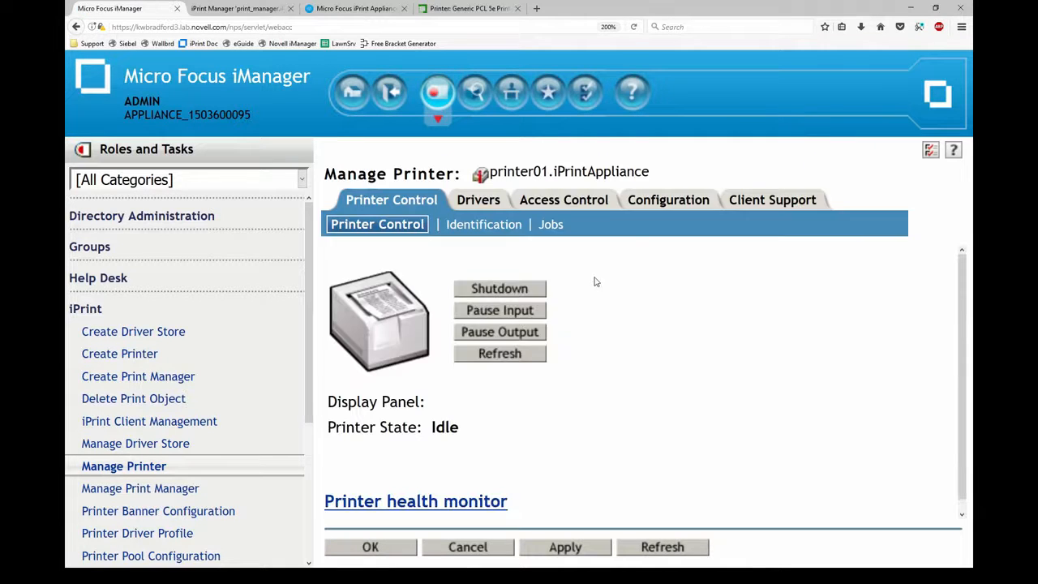
Show the driver settings of printer01 for the Linux platform
{"action": "left_click", "coordinate": [471, 203]}
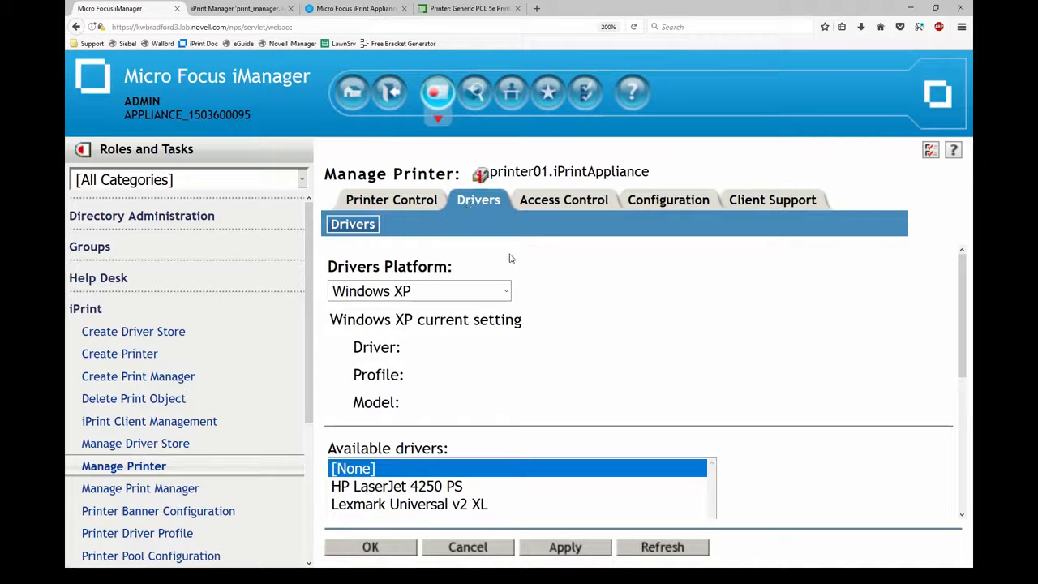
{"action": "left_click", "coordinate": [506, 292]}
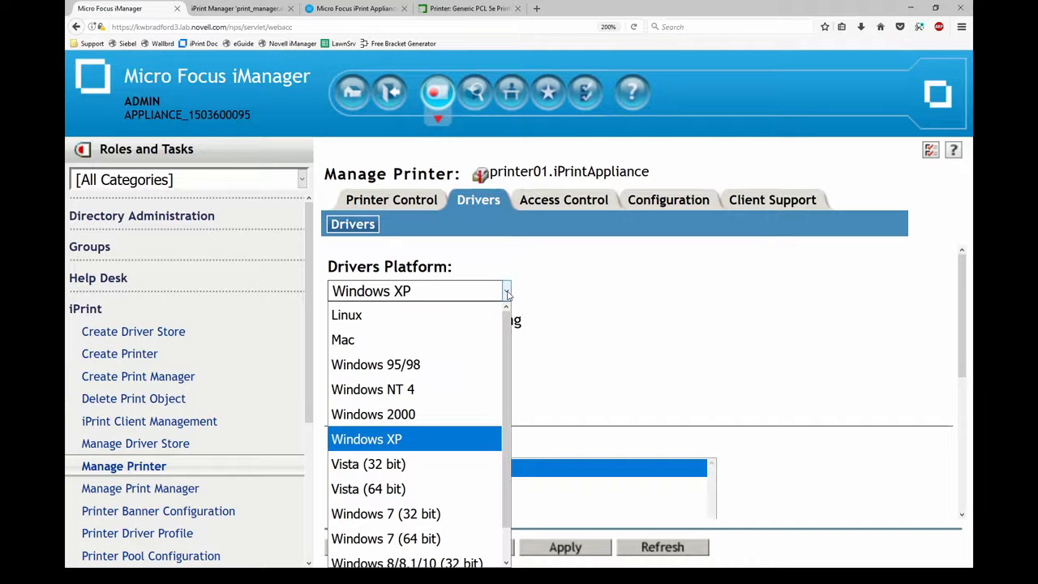
{"action": "left_click", "coordinate": [370, 315]}
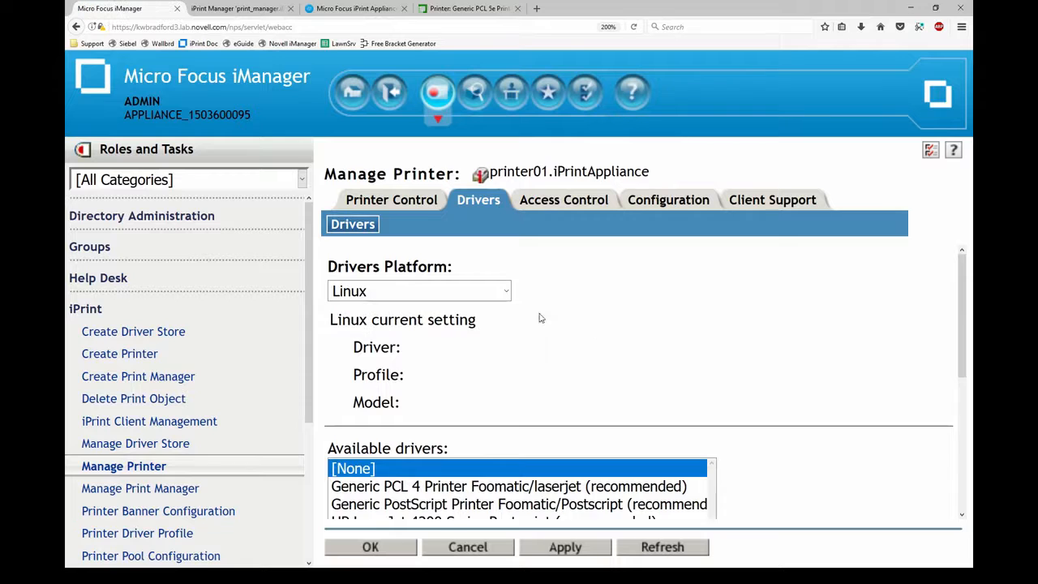
Assign the HP LaserJet 4200 Series Postscript (recommended) driver to printer01 for Linux and save the printer settings
{"action": "scroll", "coordinate": [673, 378], "scroll_direction": "down", "scroll_amount": 3}
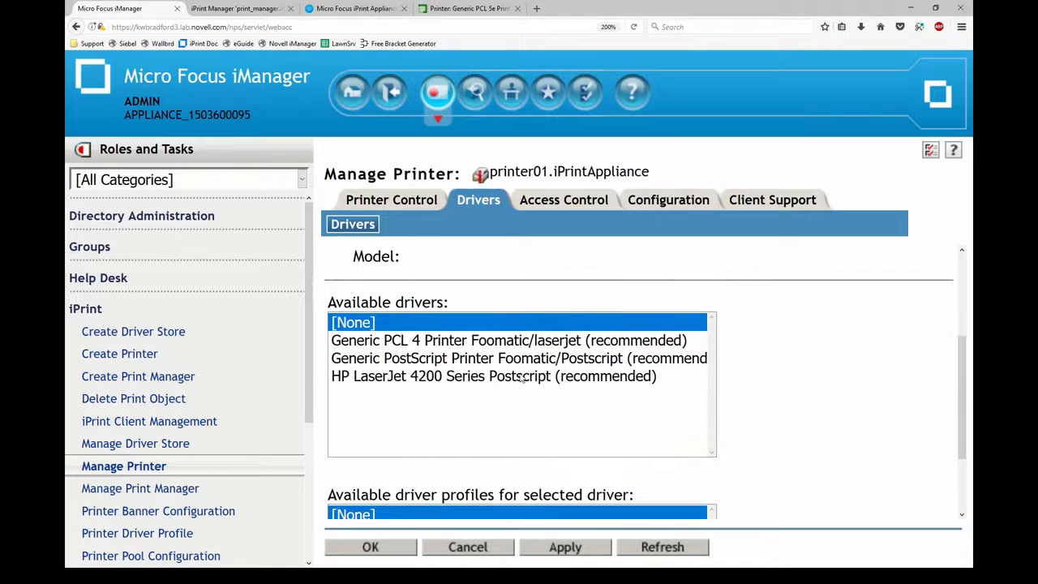
{"action": "left_click", "coordinate": [389, 377]}
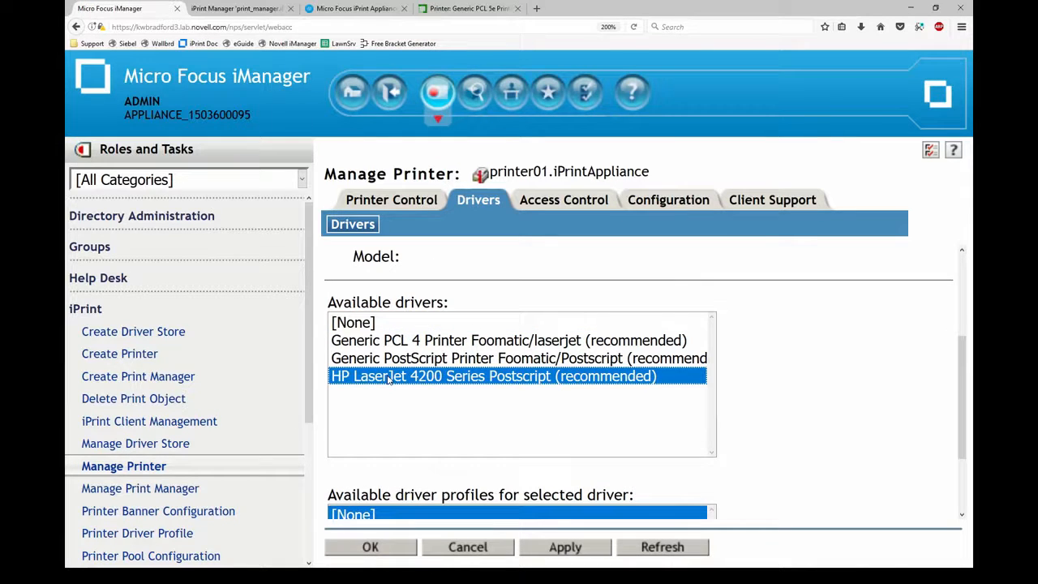
{"action": "left_click", "coordinate": [356, 550]}
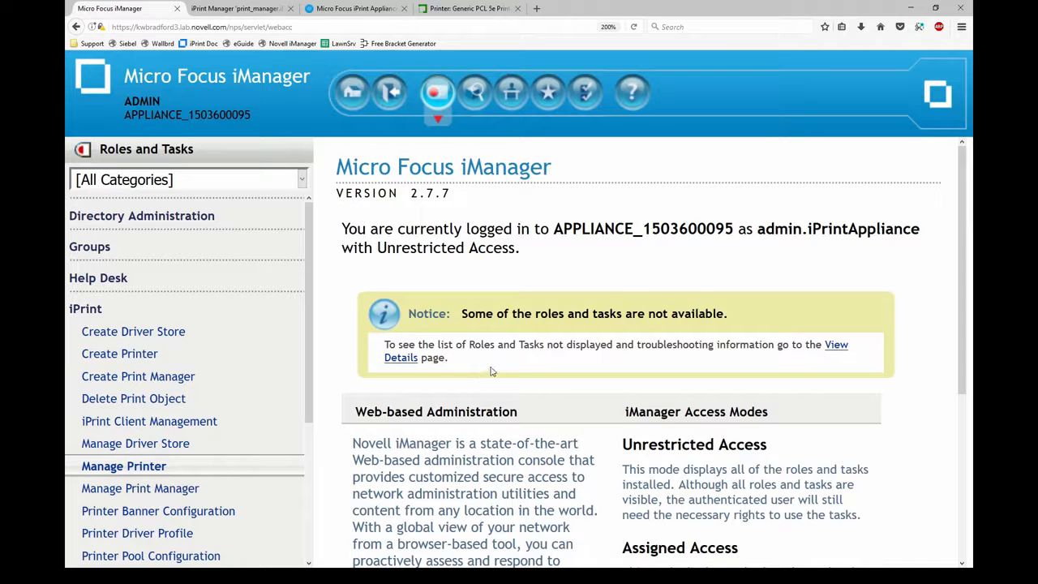
In the iPrint Appliance renderer configuration, try HP LaserJet 4200 Series Postscript as the local renderer's default driver and view the new renderer form, saving nothing
{"action": "left_click", "coordinate": [452, 10]}
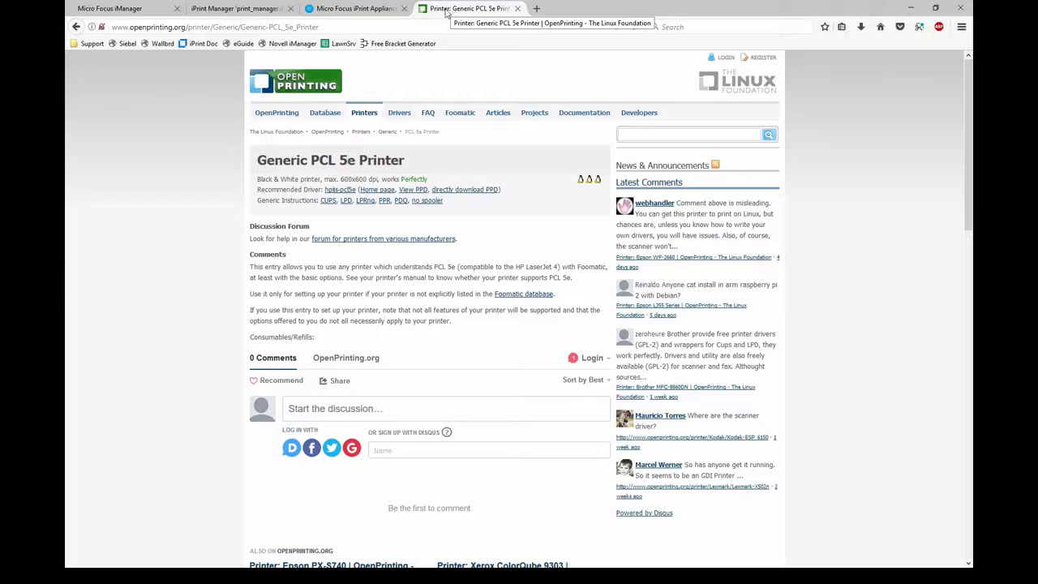
{"action": "left_click", "coordinate": [260, 8]}
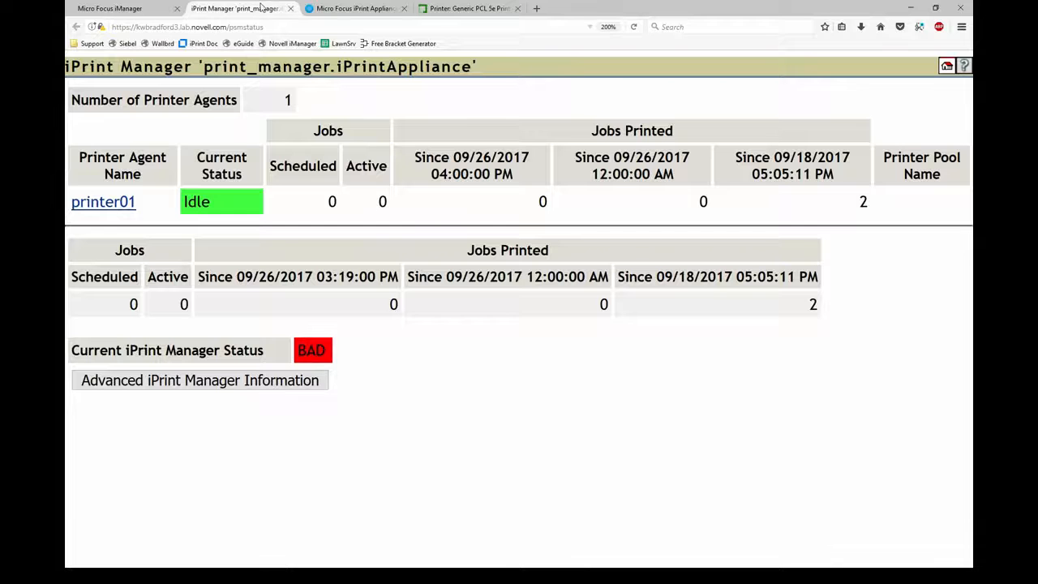
{"action": "left_click", "coordinate": [339, 10]}
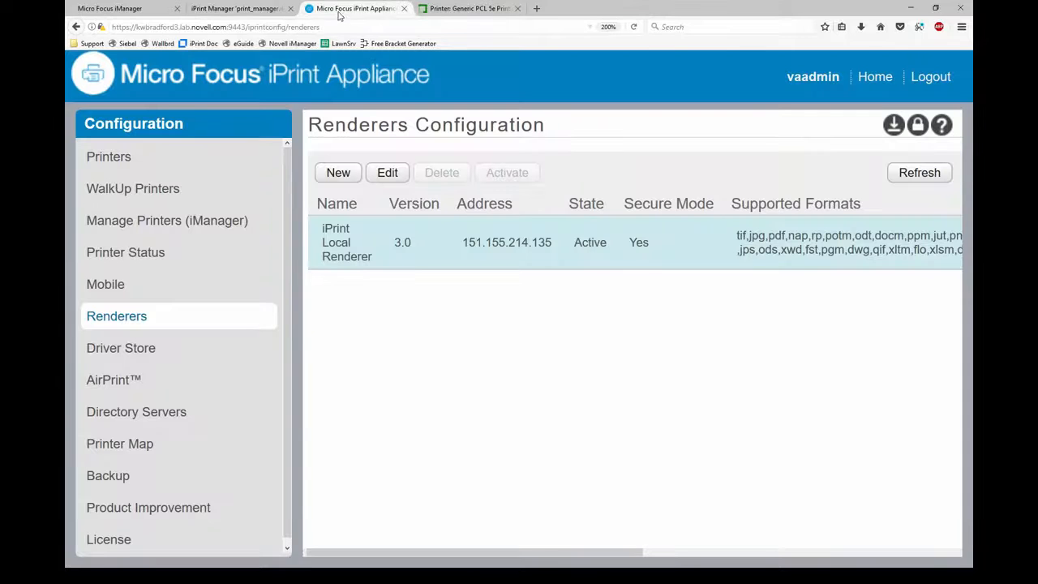
{"action": "left_click", "coordinate": [388, 173]}
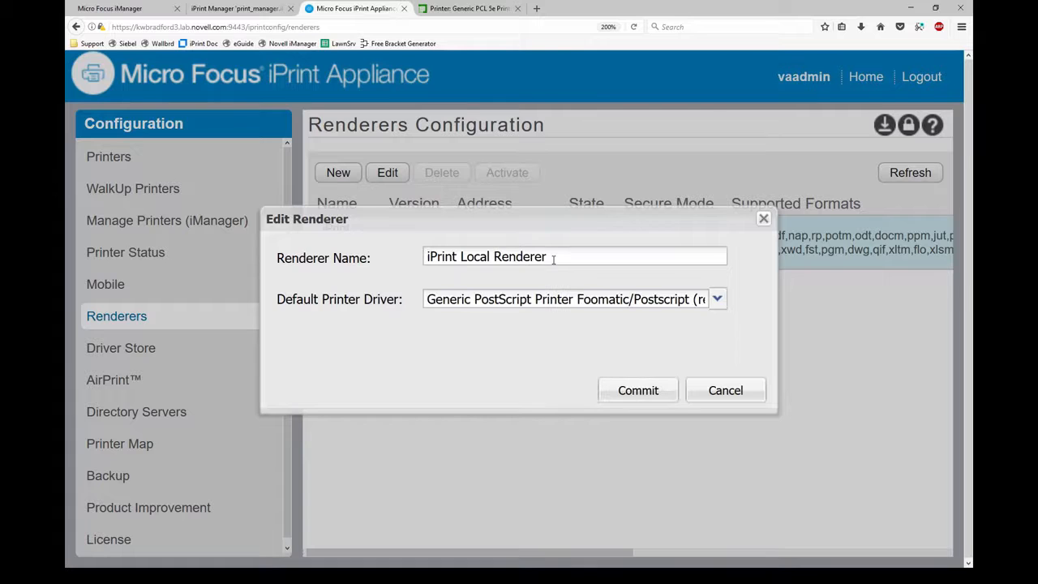
{"action": "left_click", "coordinate": [718, 299]}
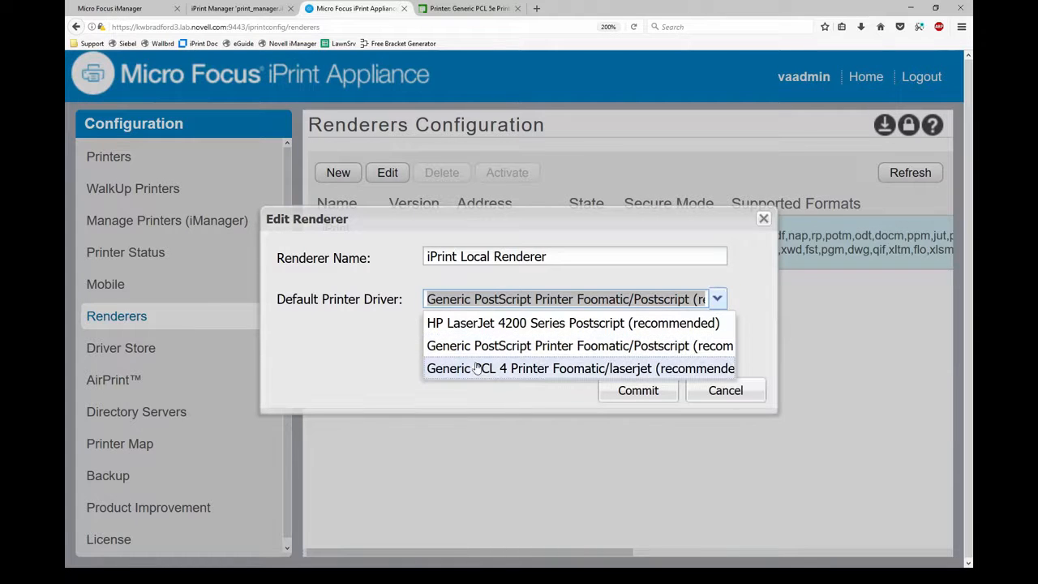
{"action": "left_click", "coordinate": [446, 322]}
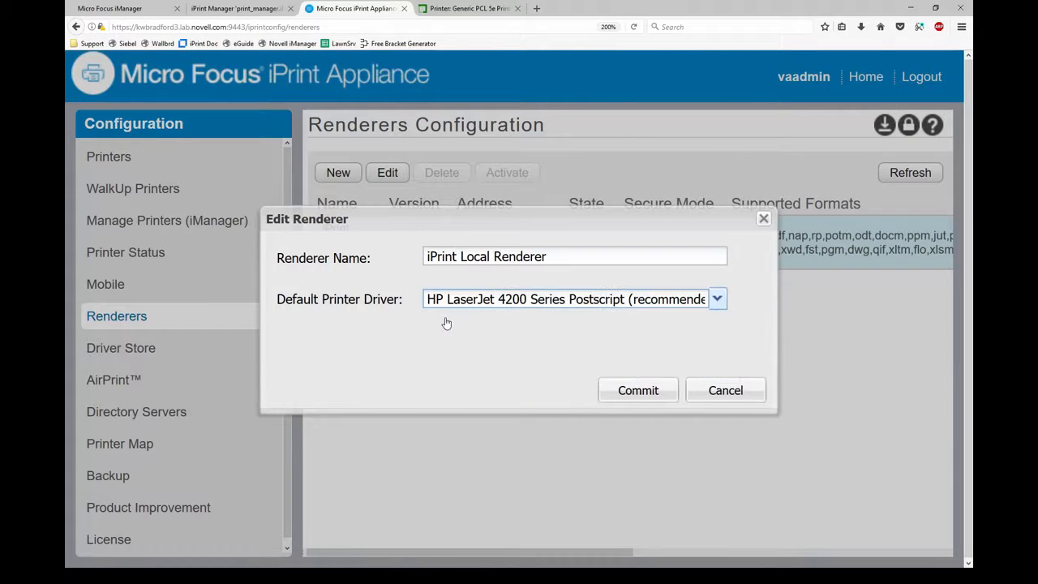
{"action": "left_click", "coordinate": [724, 390]}
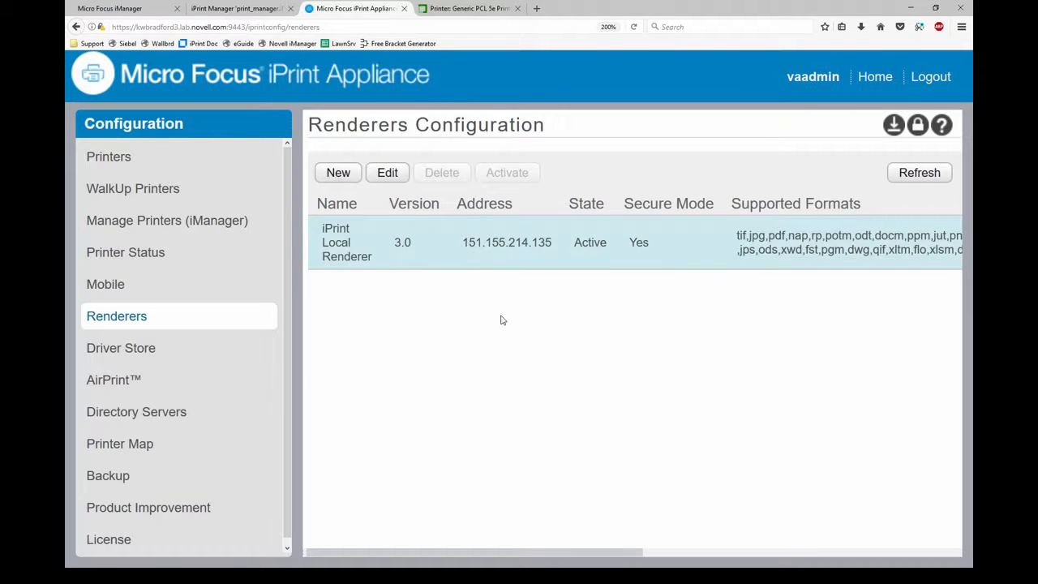
{"action": "left_click", "coordinate": [337, 175]}
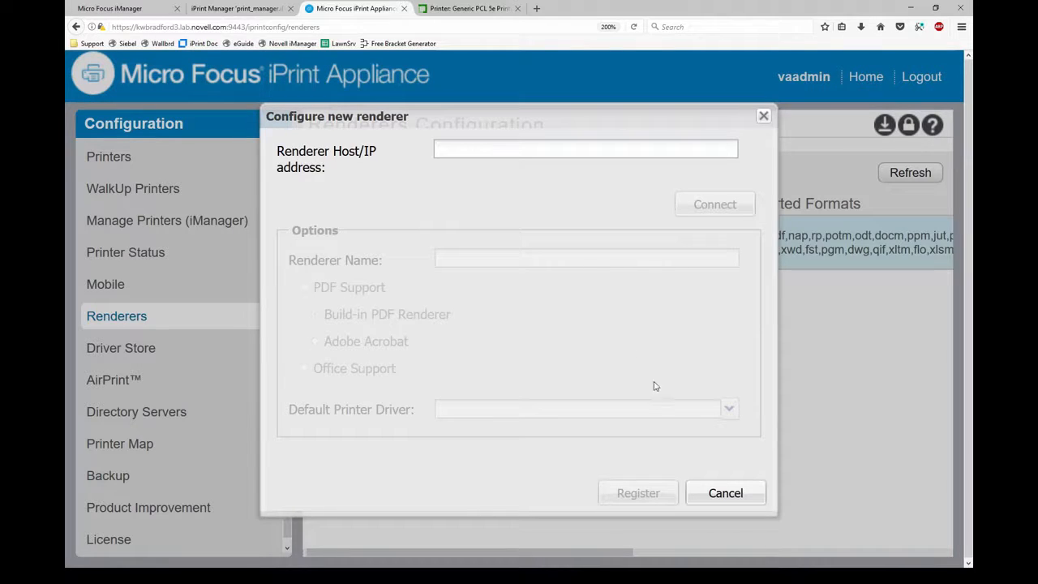
{"action": "left_click", "coordinate": [721, 494]}
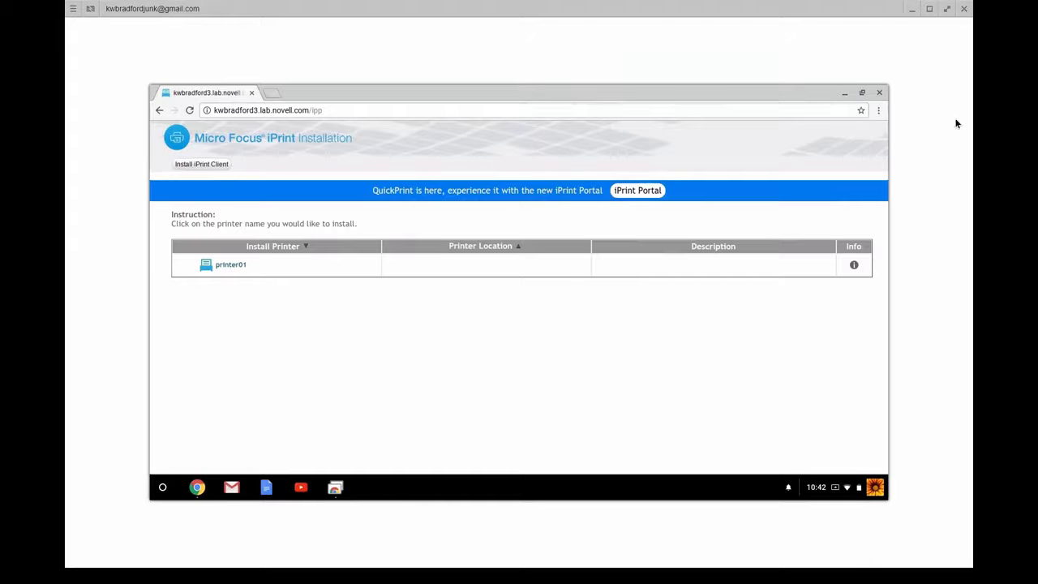
On the Chromebook, open google.com in a new browser tab and search for "micro focus iprint extenstion"
{"action": "left_click", "coordinate": [274, 92]}
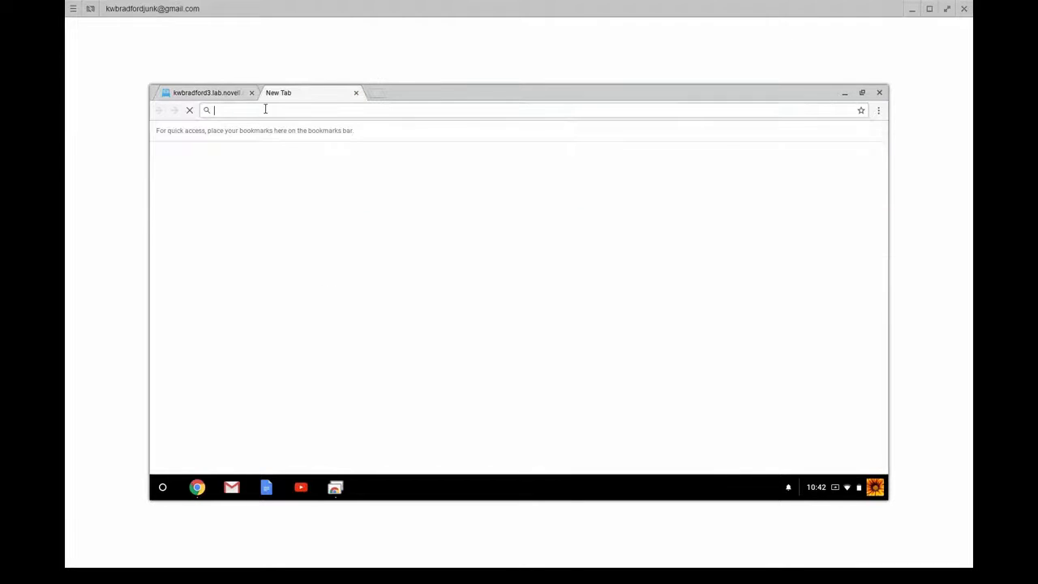
{"action": "type", "text": "google.com"}
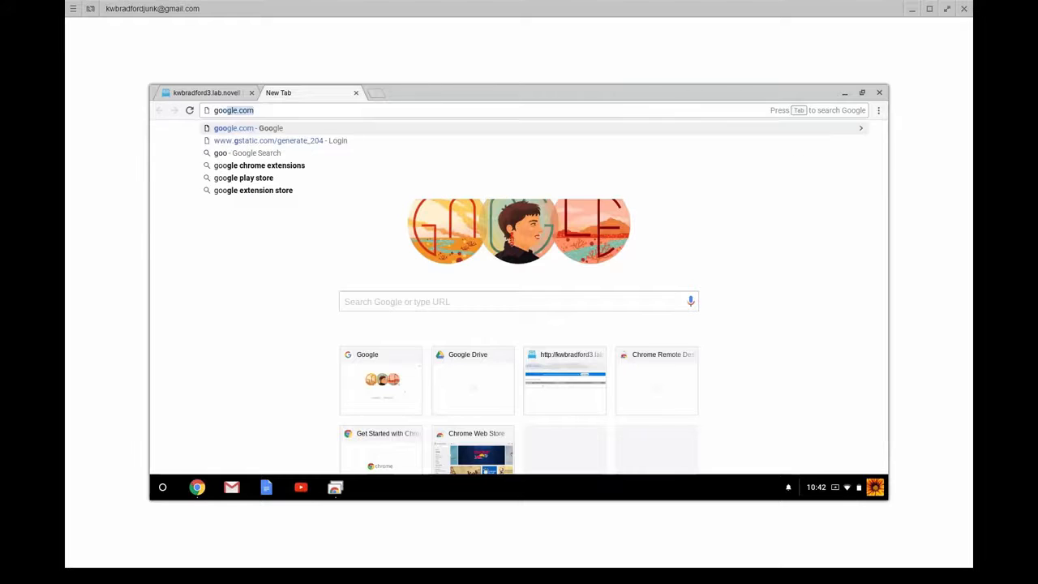
{"action": "key", "text": "Return"}
{"action": "type", "text": "micro"}
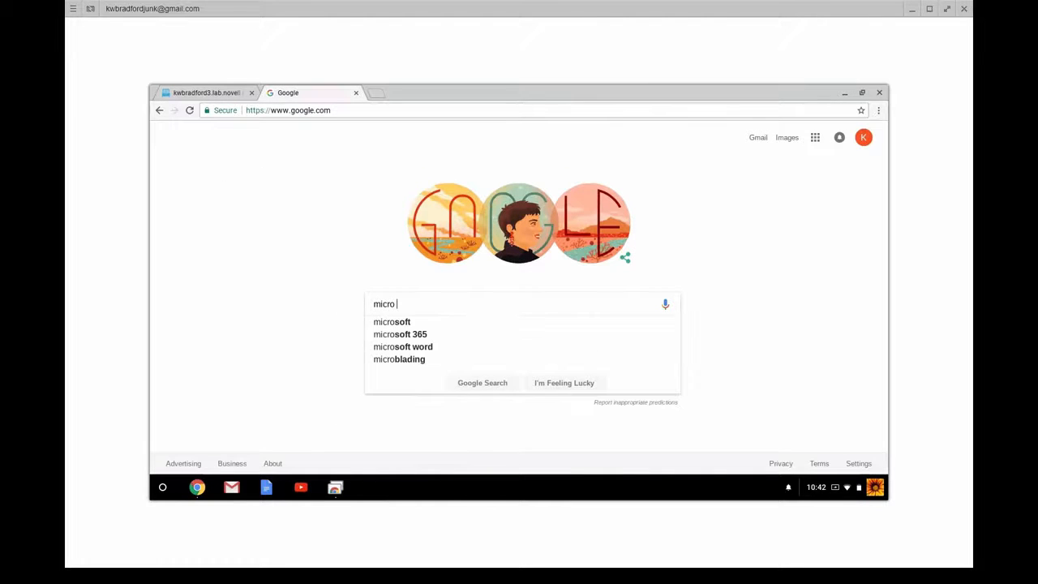
{"action": "type", "text": " focus iprint "}
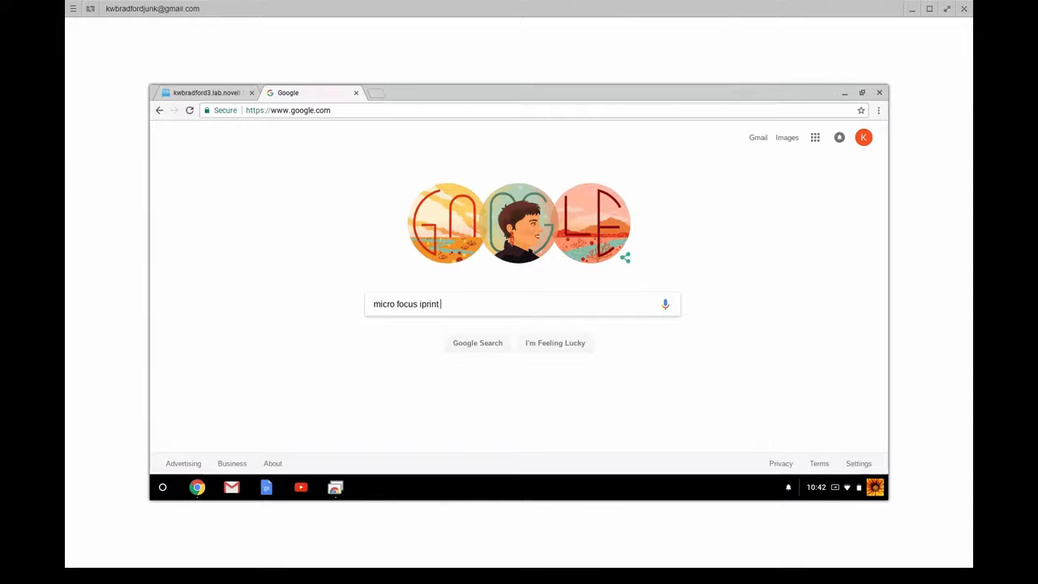
{"action": "type", "text": "extenstion"}
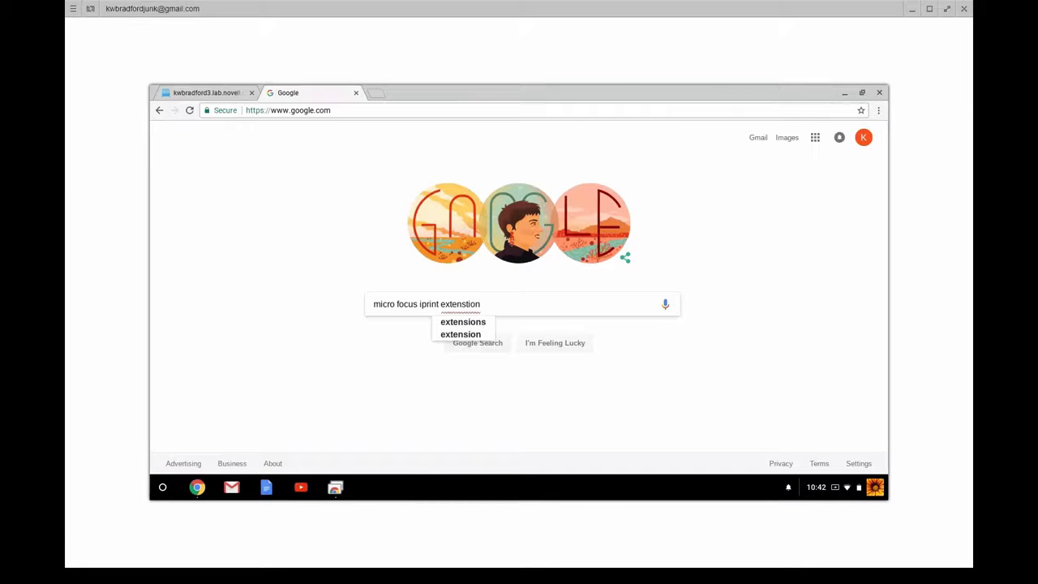
{"action": "key", "text": "Return"}
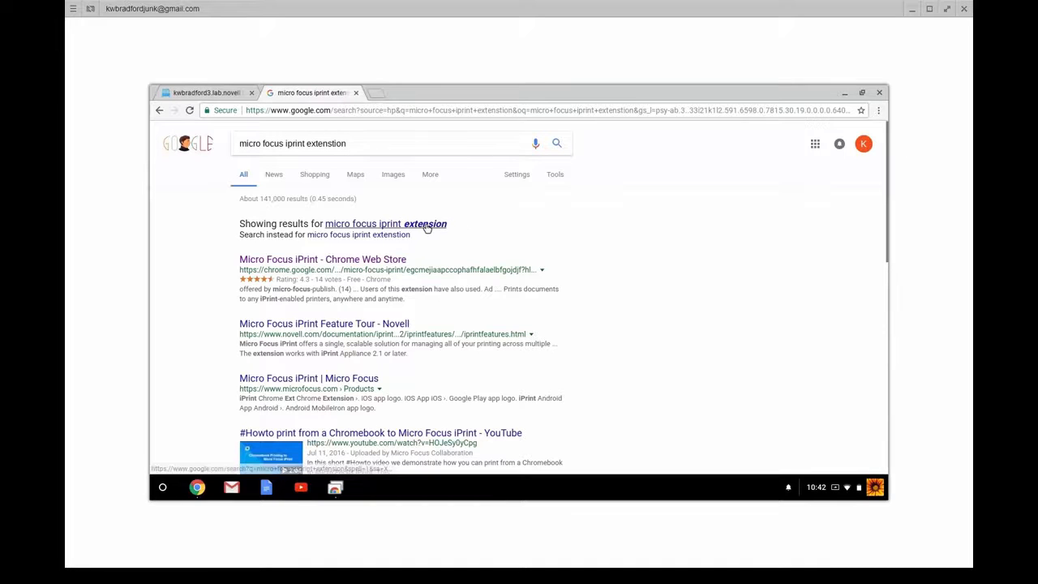
Add the Micro Focus iPrint extension to Chrome from its Chrome Web Store page and close the extension's details
{"action": "left_click", "coordinate": [332, 265]}
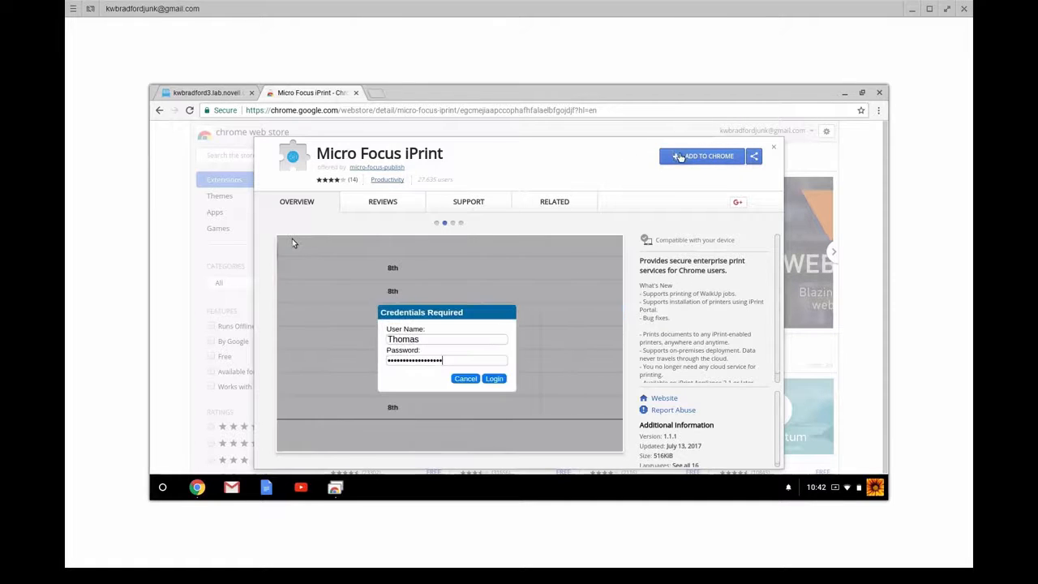
{"action": "left_click", "coordinate": [695, 158]}
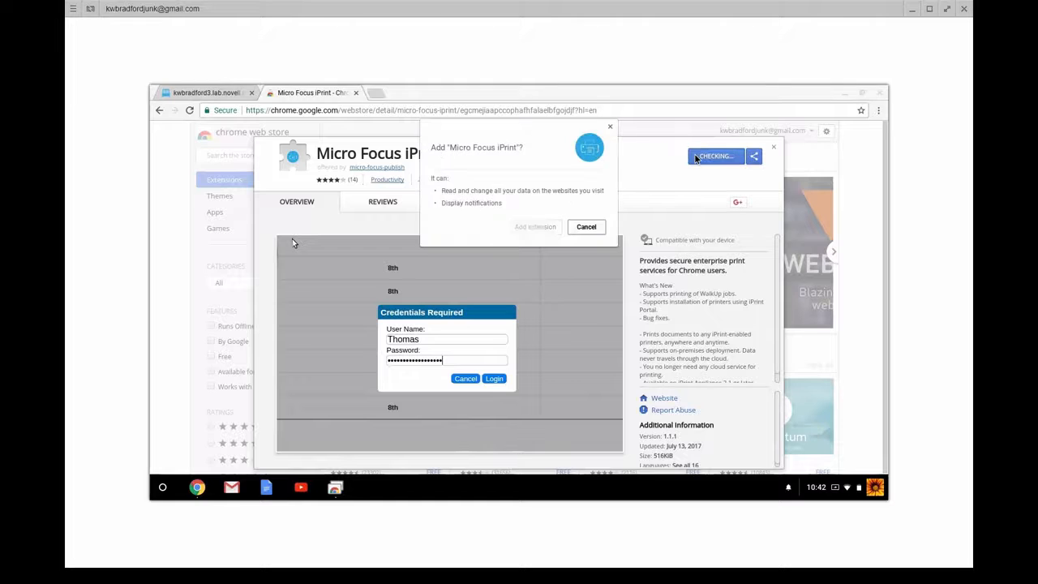
{"action": "left_click", "coordinate": [522, 232]}
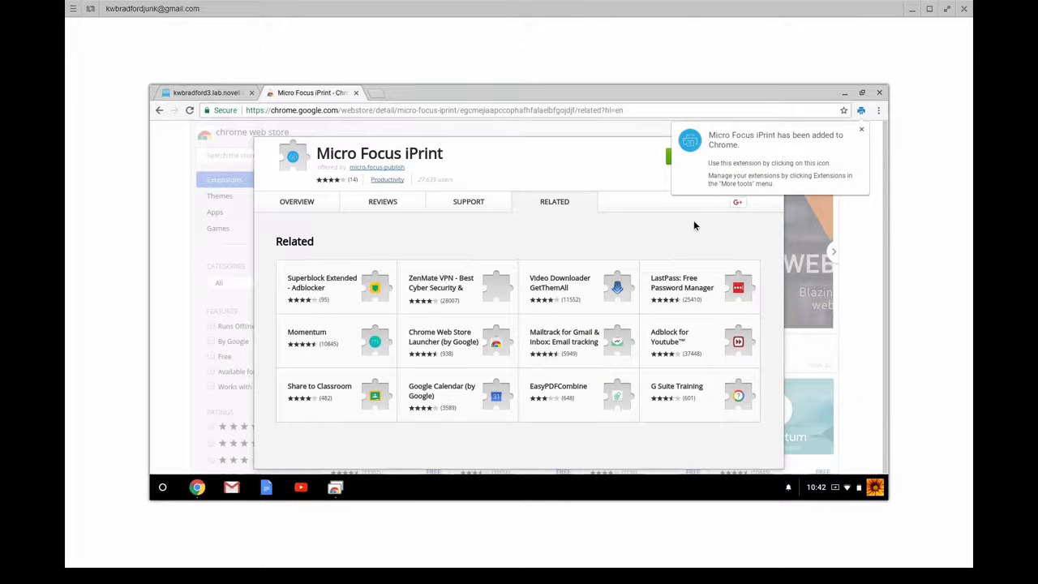
{"action": "left_click", "coordinate": [861, 131]}
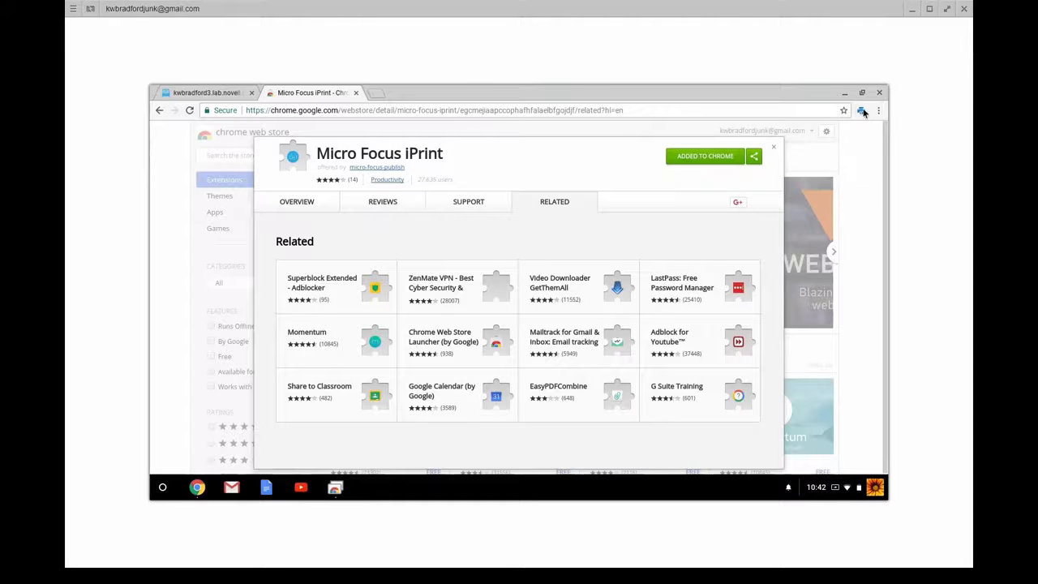
{"action": "left_click", "coordinate": [772, 149]}
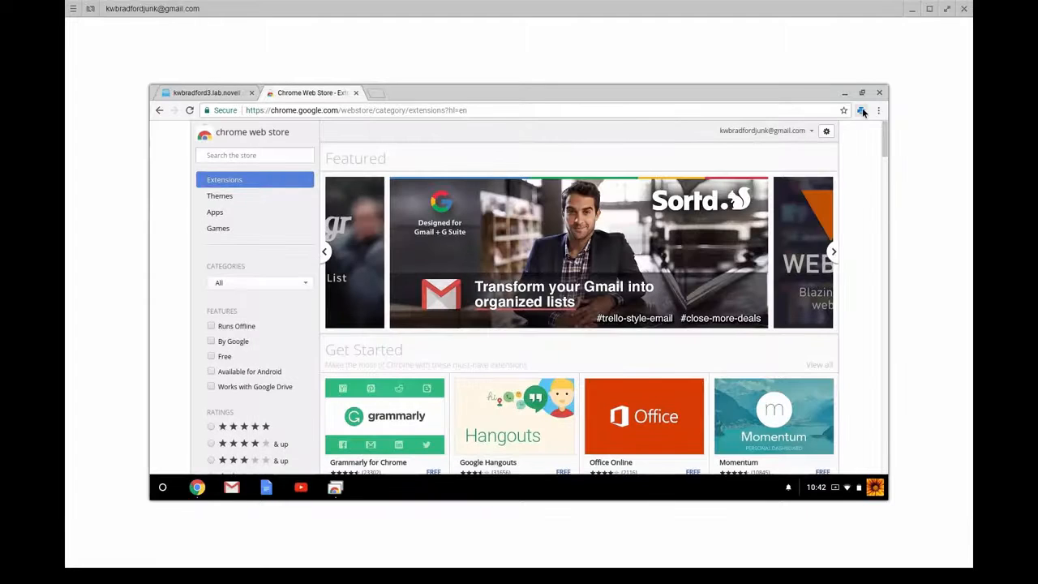
Examine the printer list and its instructions for adding a printer in the Micro Focus iPrint extension
{"action": "left_click", "coordinate": [862, 110]}
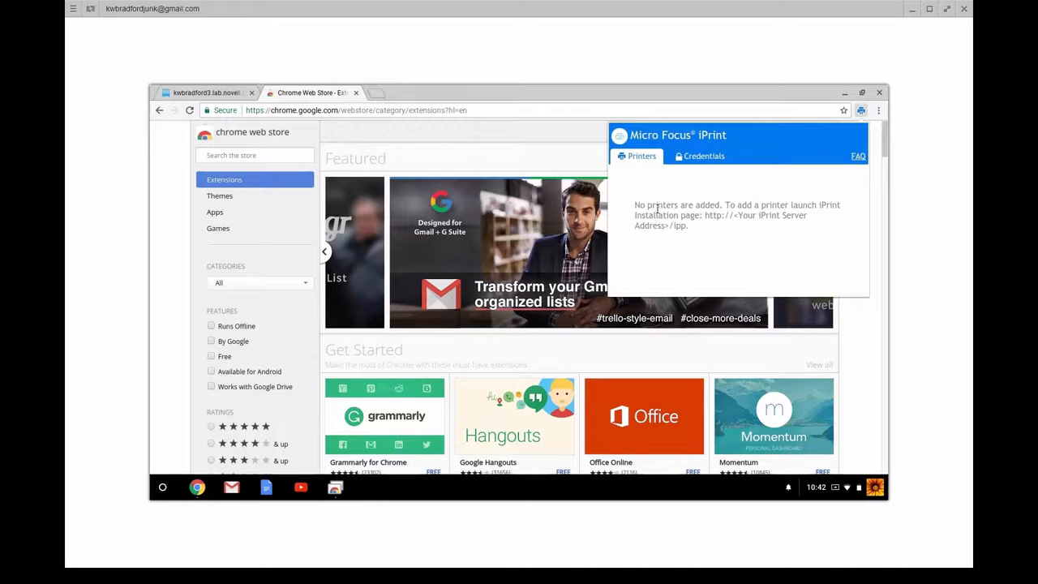
{"action": "left_click_drag", "start_coordinate": [637, 206], "coordinate": [730, 228]}
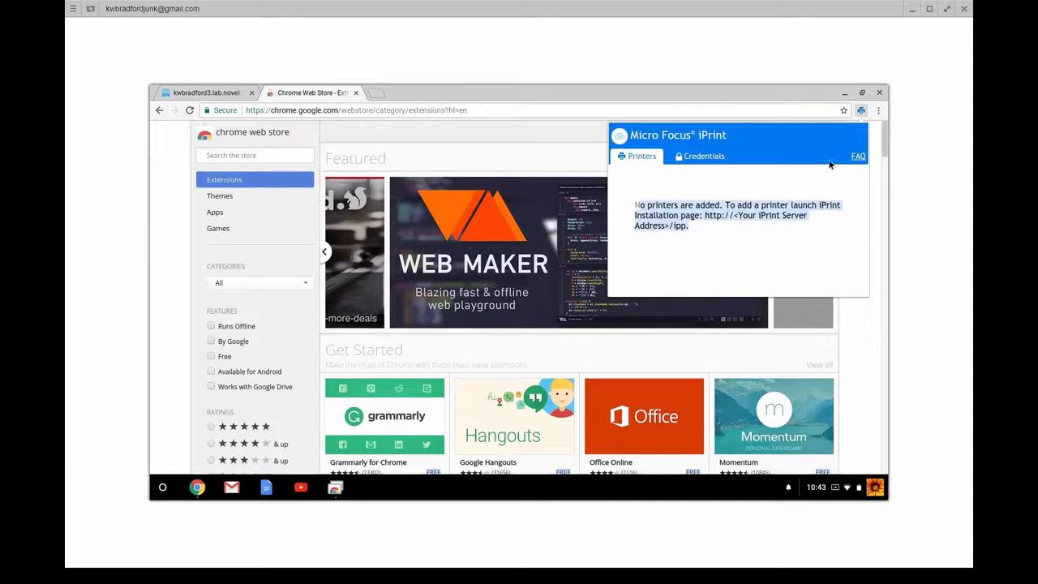
{"action": "left_click", "coordinate": [861, 110]}
{"action": "left_click", "coordinate": [861, 111]}
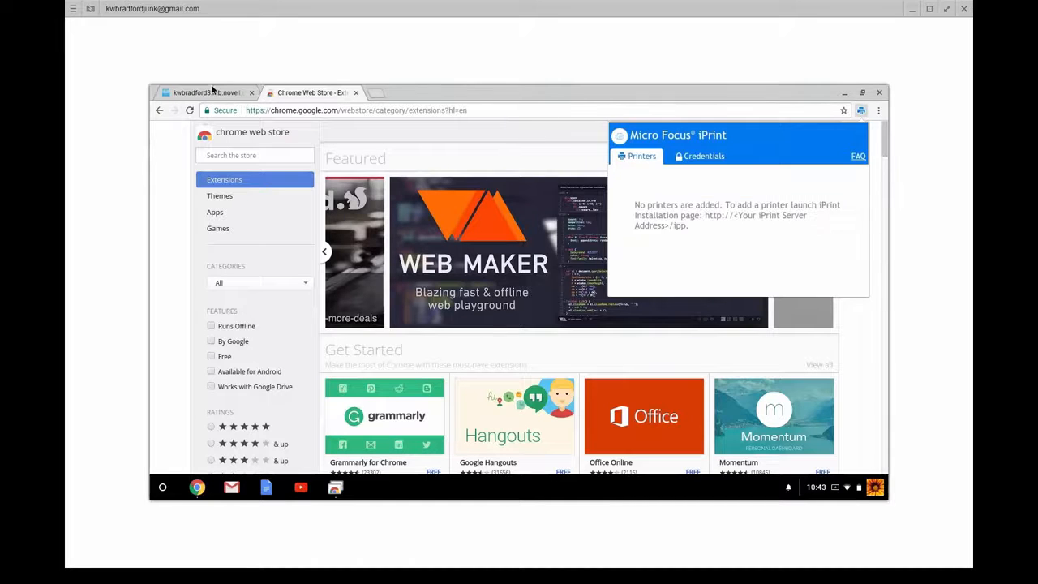
Reload the iPrint installation page, install printer01 from it, and check the iPrint extension's printer list
{"action": "left_click", "coordinate": [206, 93]}
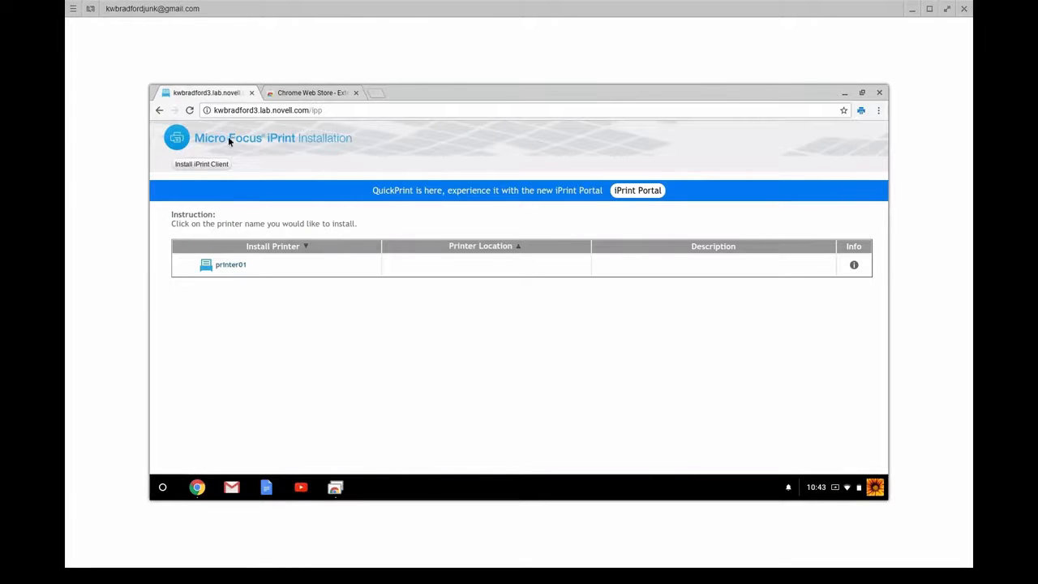
{"action": "left_click", "coordinate": [189, 107]}
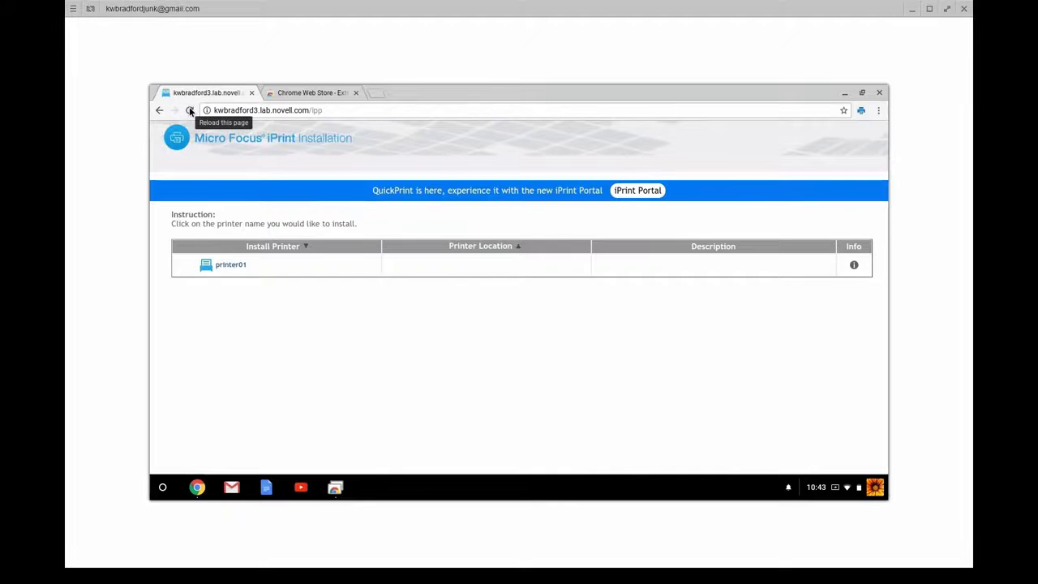
{"action": "left_click", "coordinate": [229, 265]}
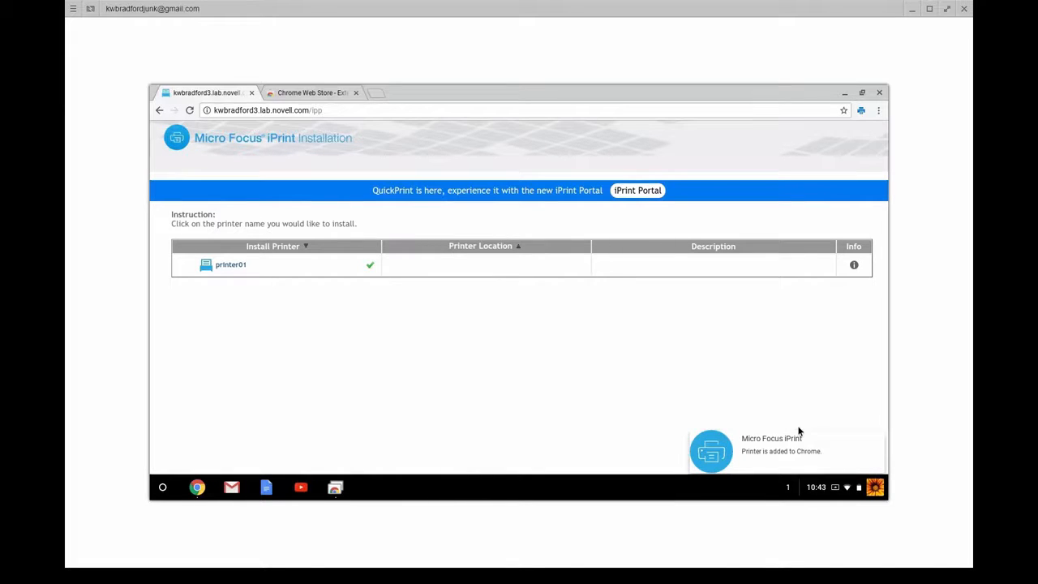
{"action": "mouse_move", "coordinate": [850, 433]}
{"action": "left_click", "coordinate": [877, 441]}
{"action": "left_click", "coordinate": [862, 110]}
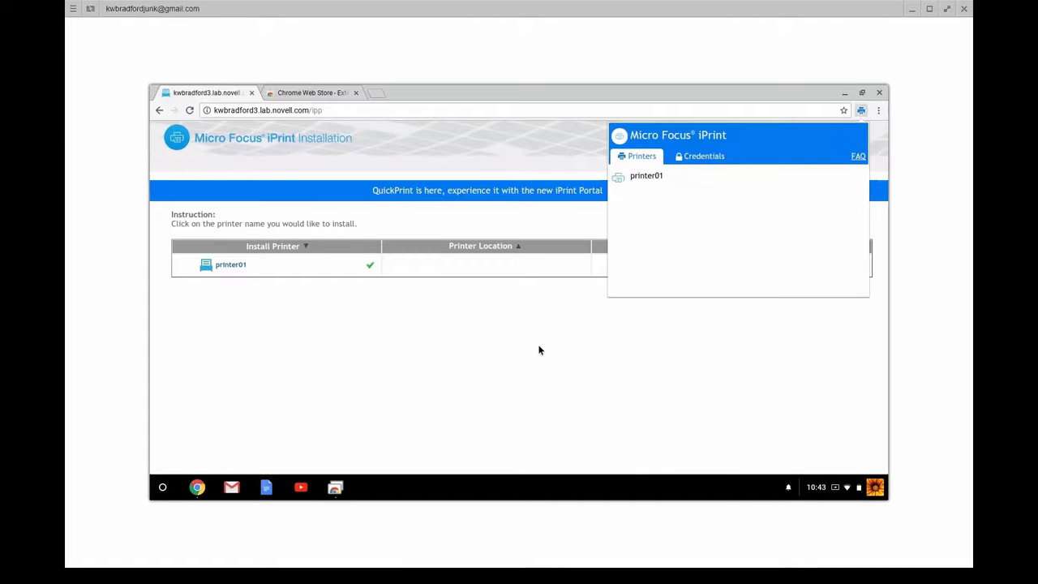
{"action": "left_click", "coordinate": [398, 155]}
Load google.com in the browser tab that shows the Chrome Web Store
{"action": "left_click", "coordinate": [316, 93]}
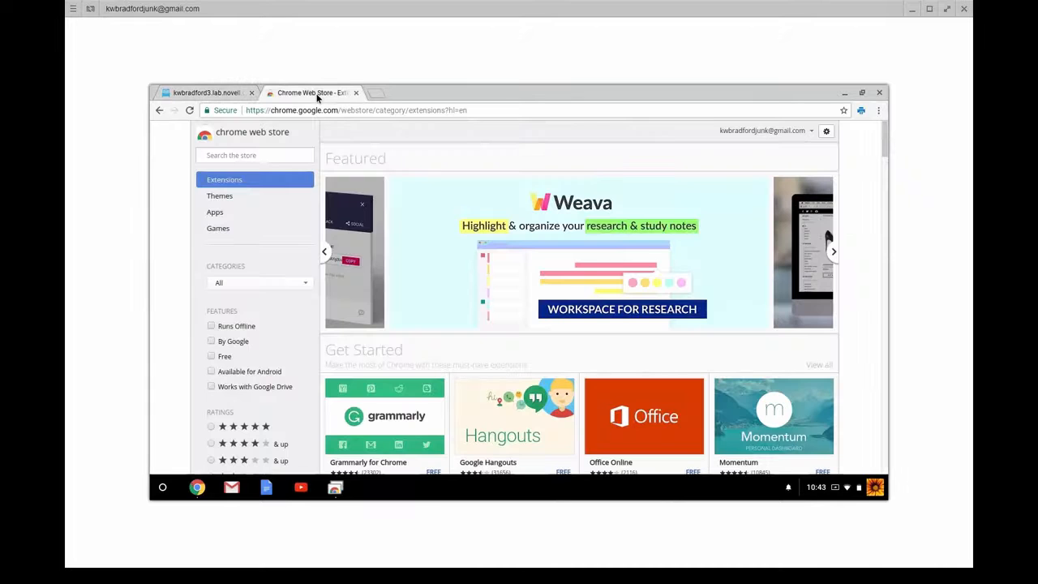
{"action": "left_click", "coordinate": [297, 111]}
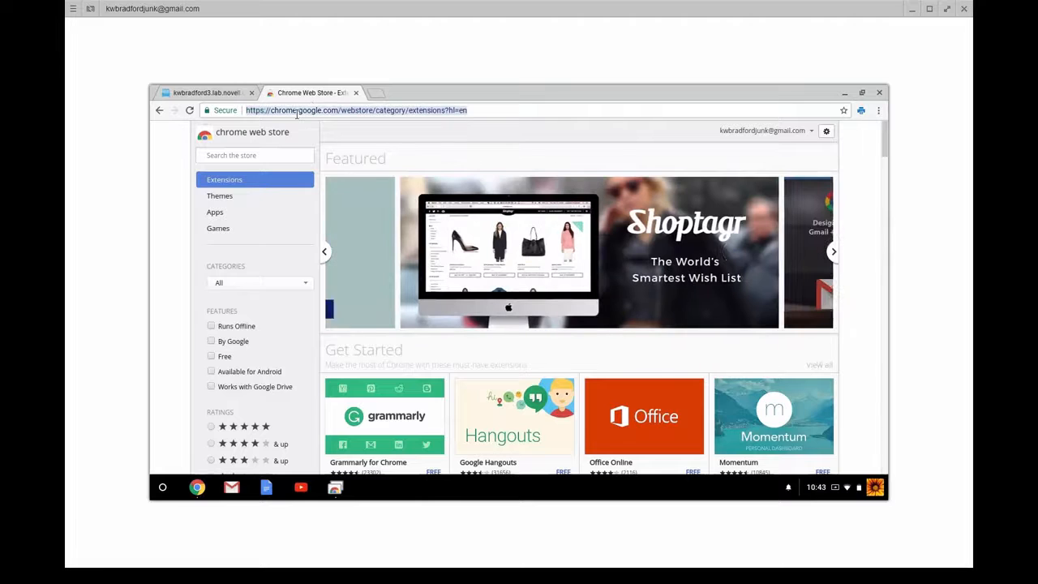
{"action": "type", "text": "google.com"}
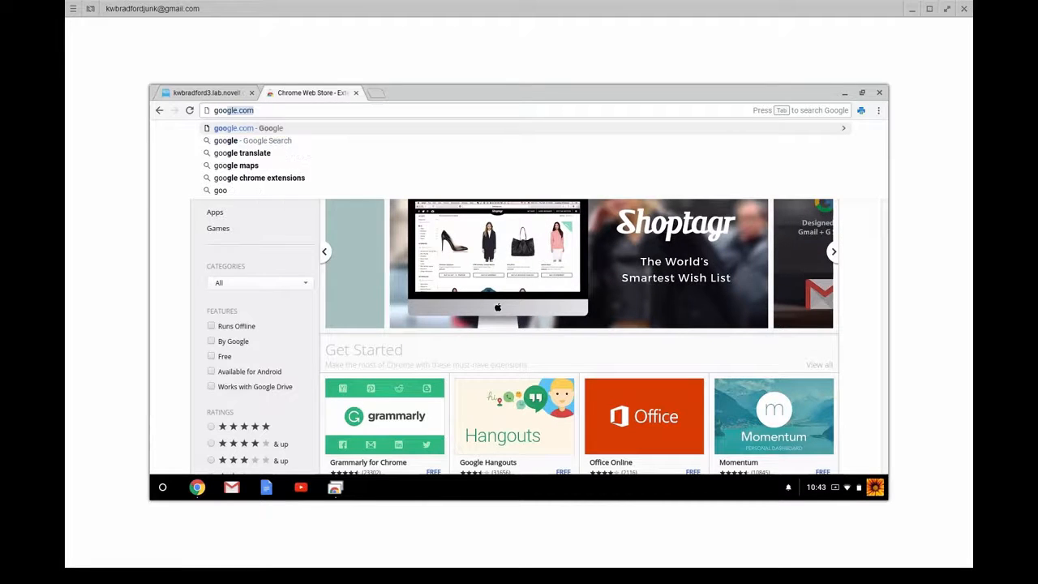
{"action": "key", "text": "Return"}
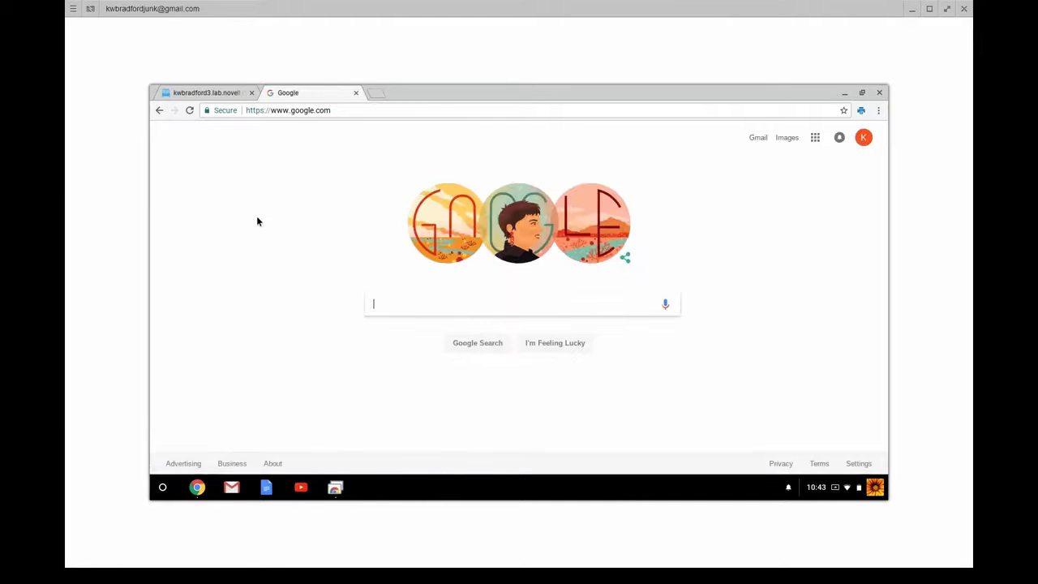
Review the available print destinations for the Google home page and print it to printer01
{"action": "key", "text": "ctrl+p"}
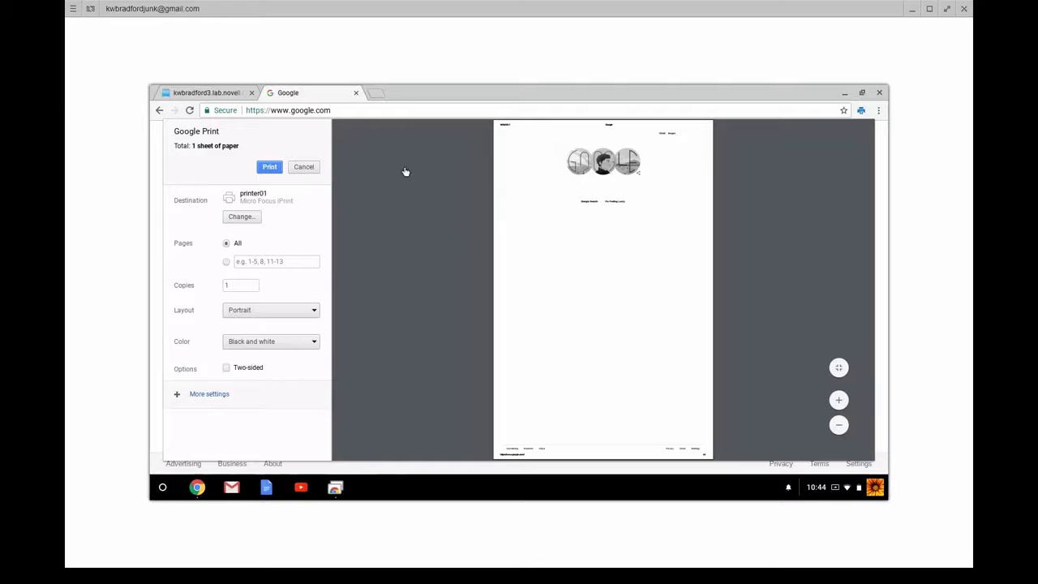
{"action": "left_click", "coordinate": [240, 217]}
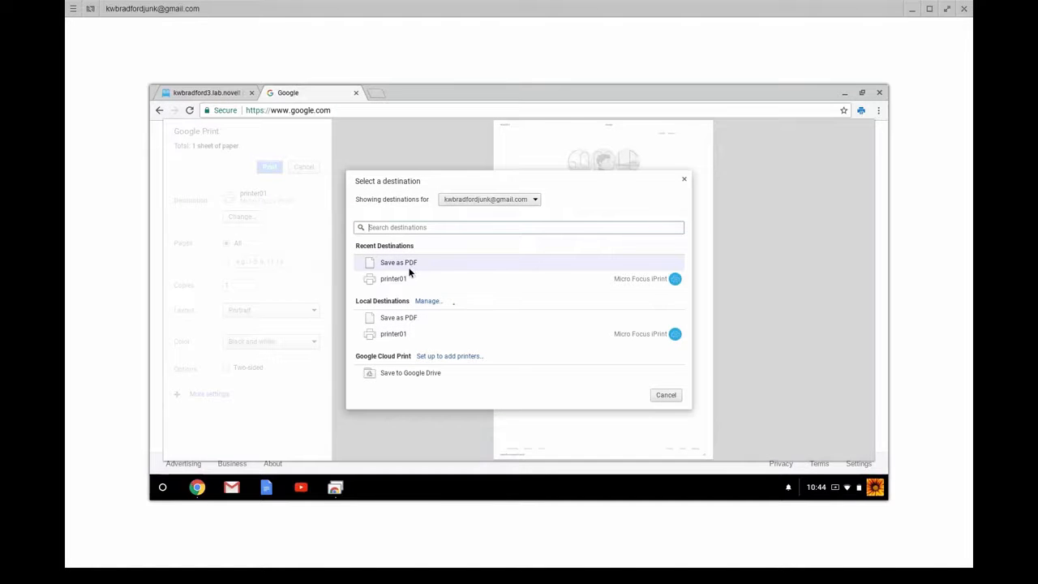
{"action": "left_click", "coordinate": [683, 180]}
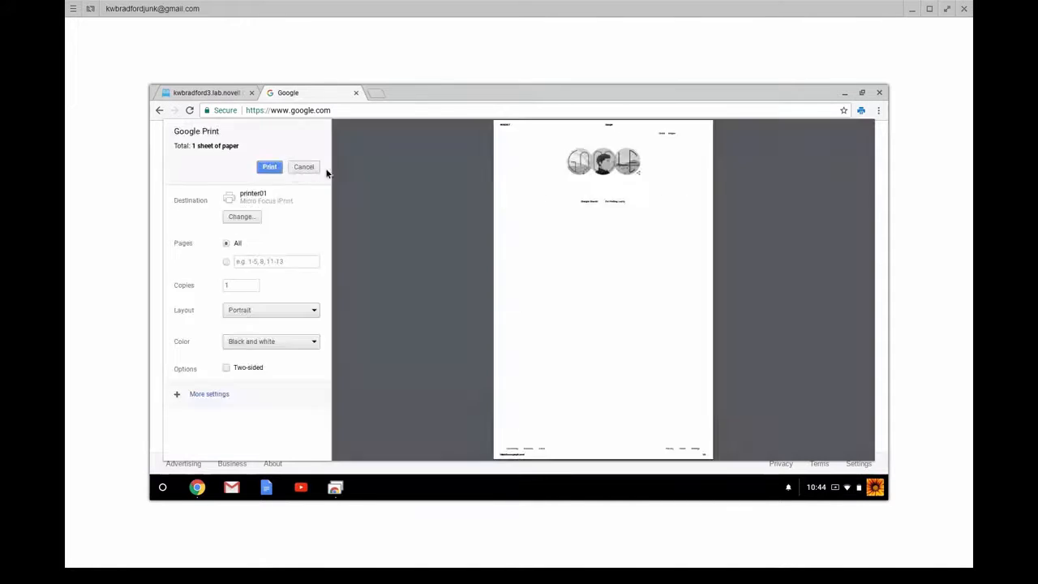
{"action": "left_click", "coordinate": [268, 167]}
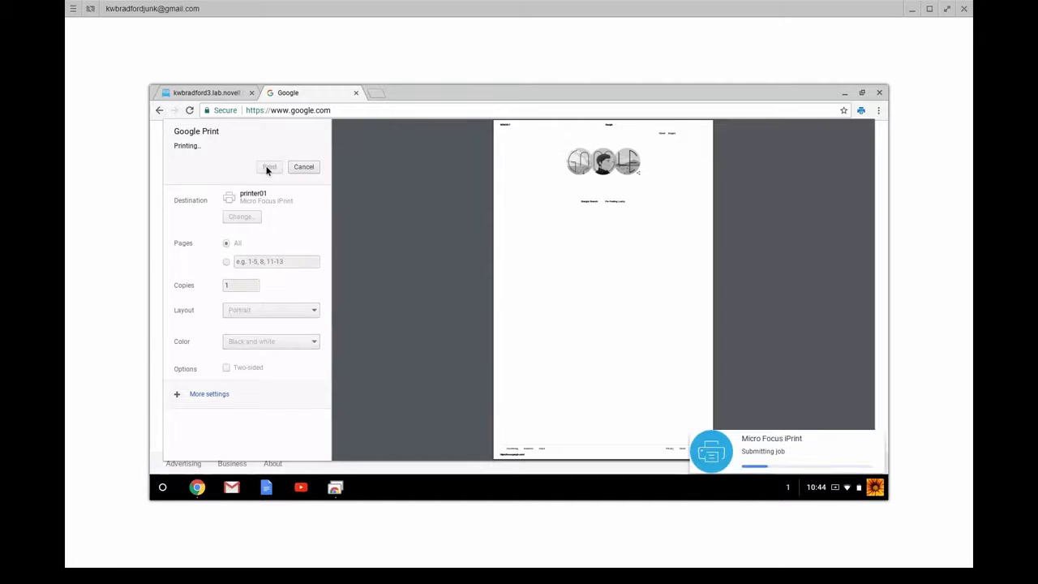
{"action": "mouse_move", "coordinate": [802, 452]}
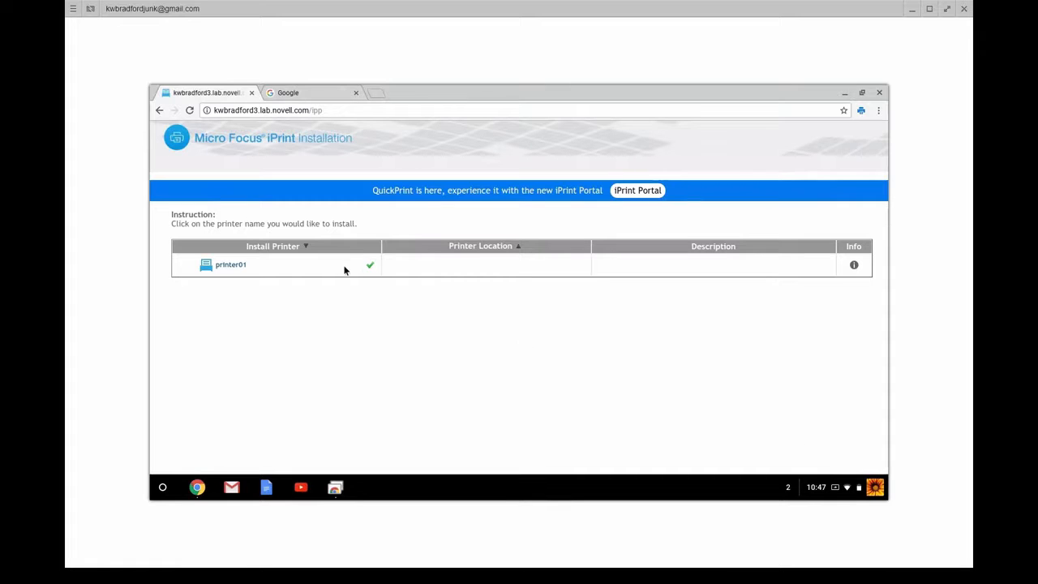
Search for "drive" in the Google tab and open My Drive through the Google Drive site
{"action": "mouse_move", "coordinate": [369, 268]}
{"action": "left_click", "coordinate": [305, 92]}
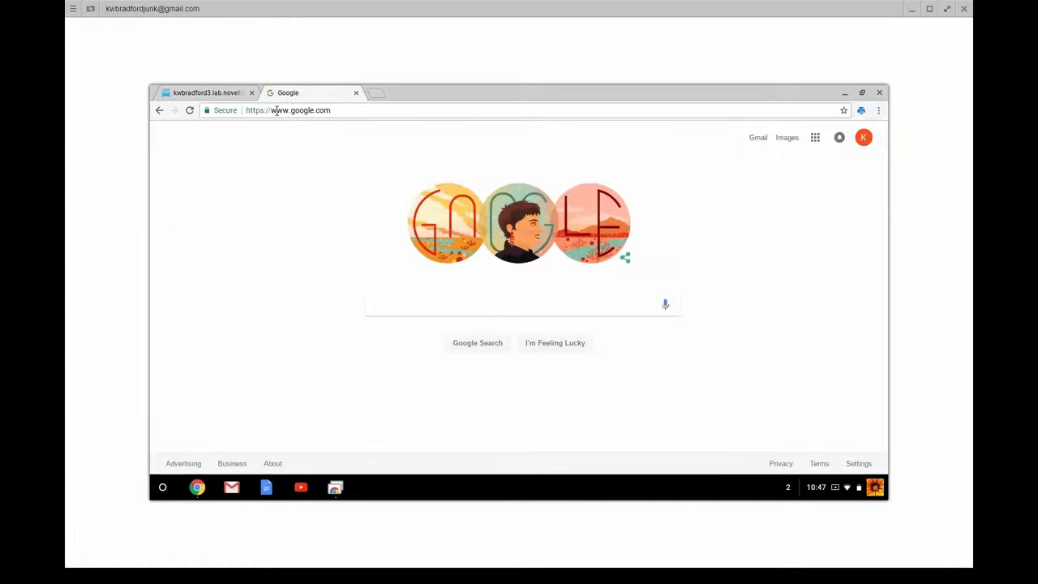
{"action": "left_click", "coordinate": [275, 114]}
{"action": "type", "text": "drive"}
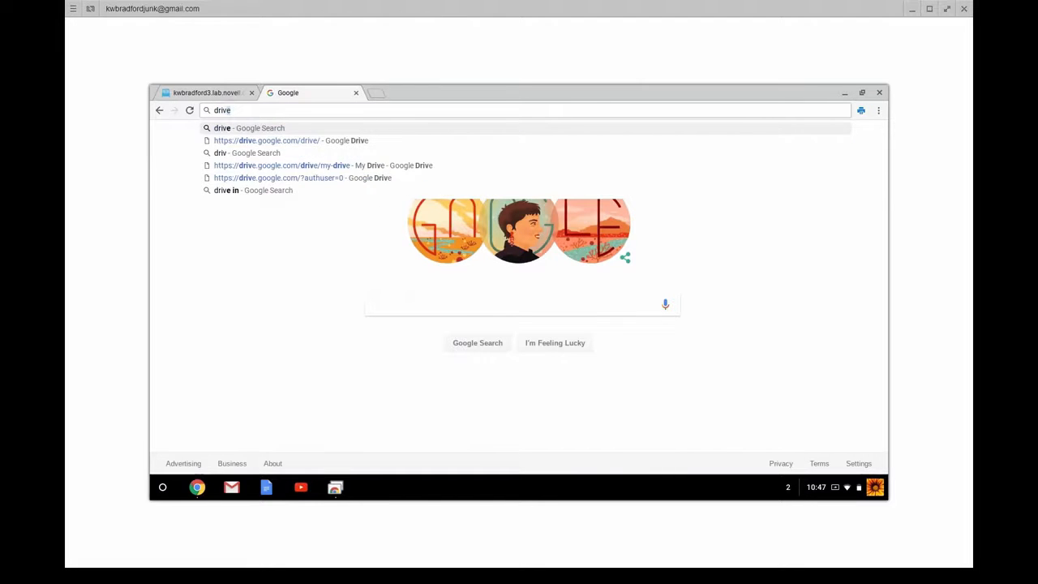
{"action": "key", "text": "Return"}
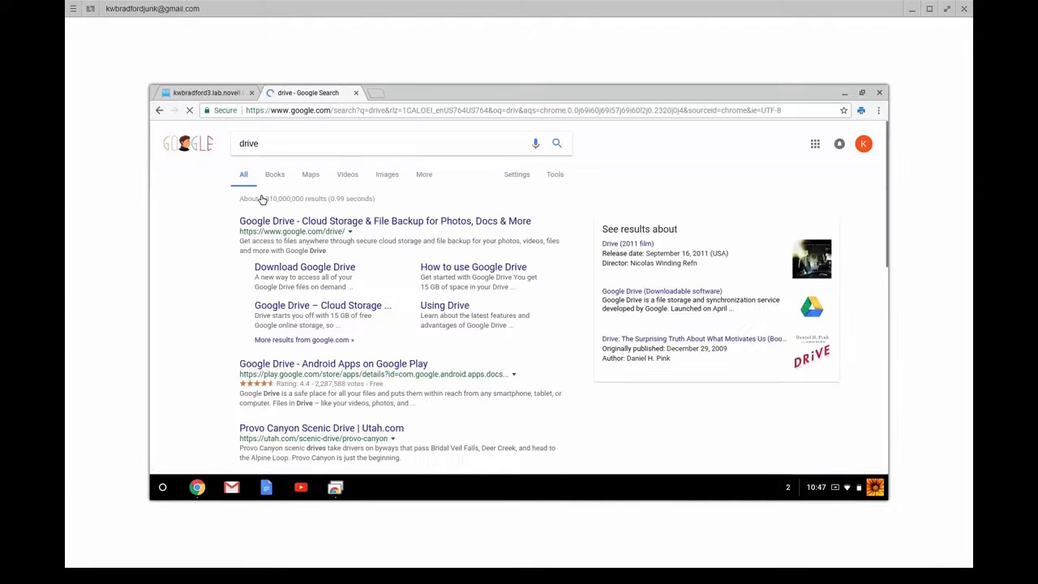
{"action": "left_click", "coordinate": [273, 221]}
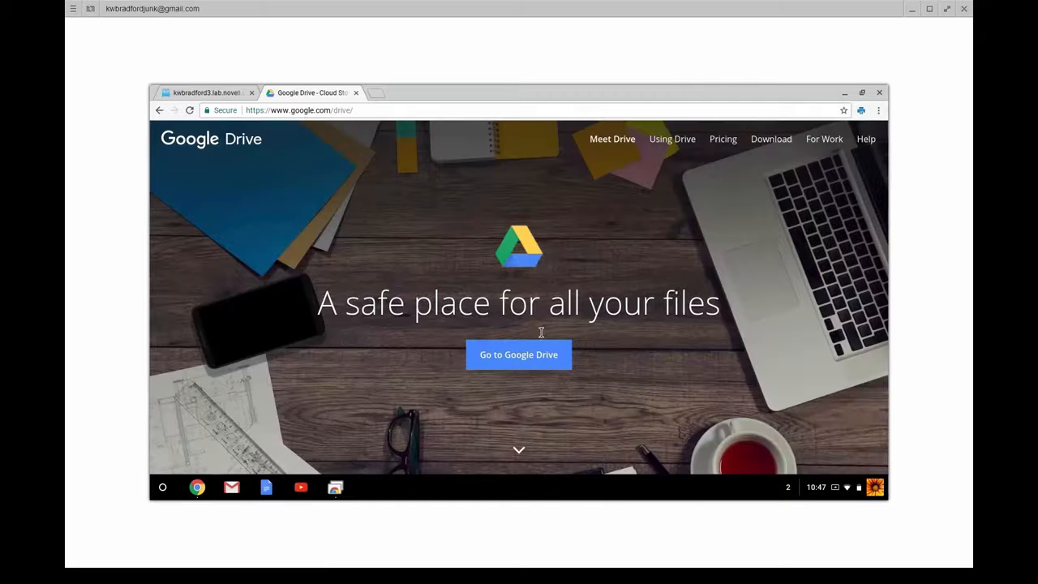
{"action": "left_click", "coordinate": [517, 363]}
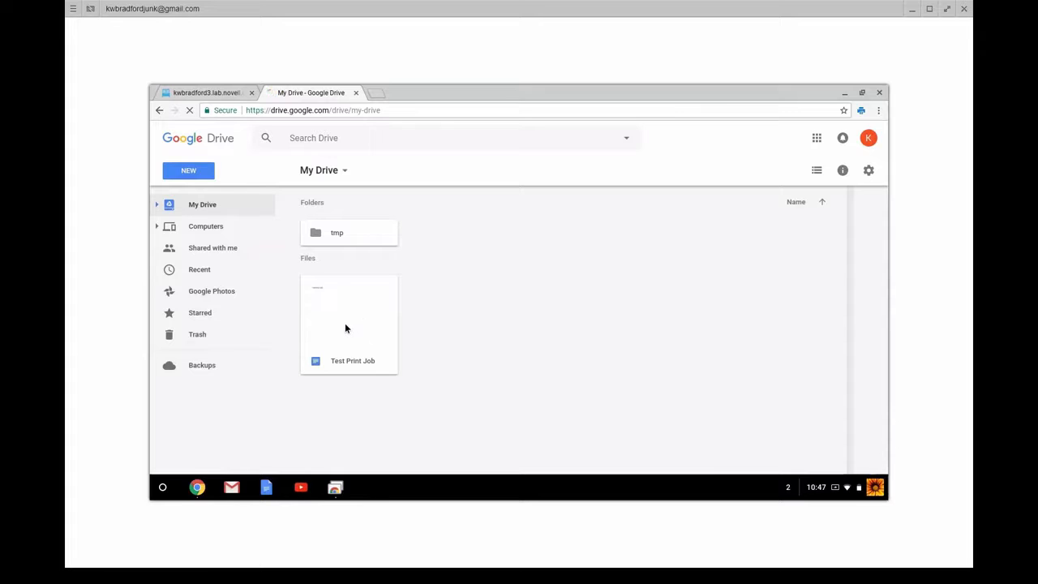
Open the Test Print Job document from My Drive, print it to printer01 and dismiss the iPrint notification
{"action": "double_click", "coordinate": [345, 326]}
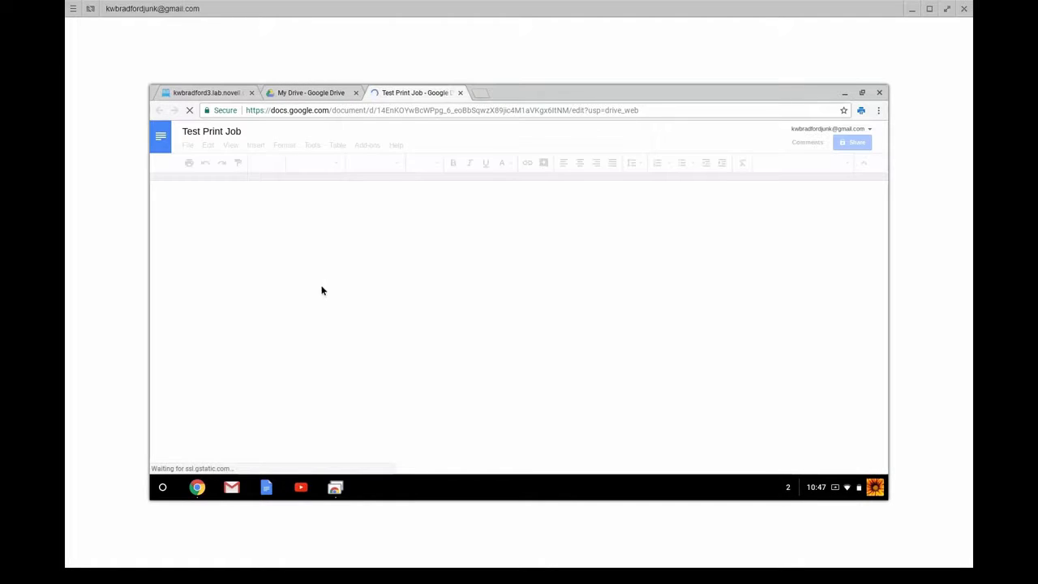
{"action": "key", "text": "ctrl+p"}
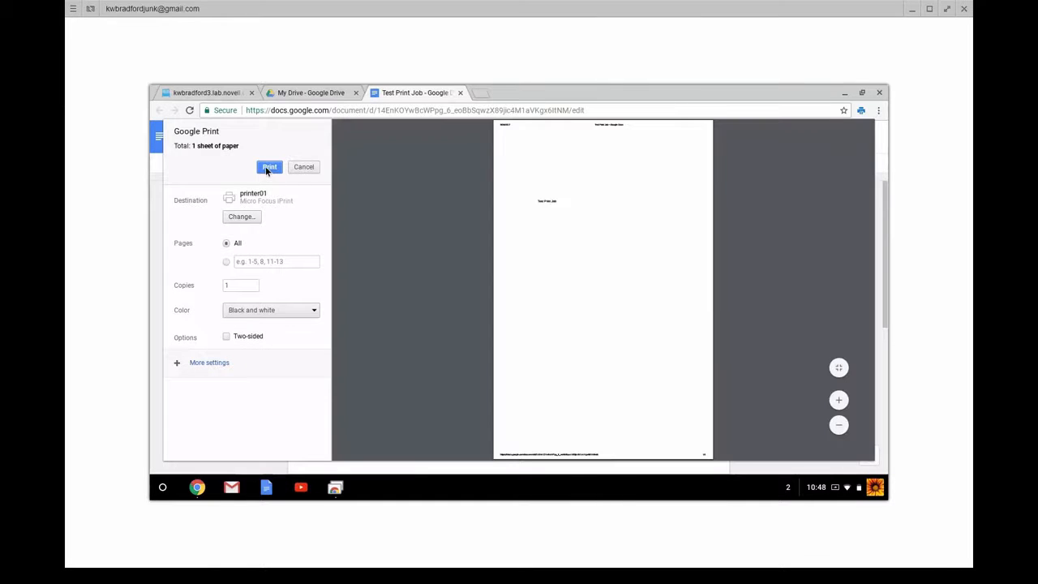
{"action": "left_click", "coordinate": [268, 167]}
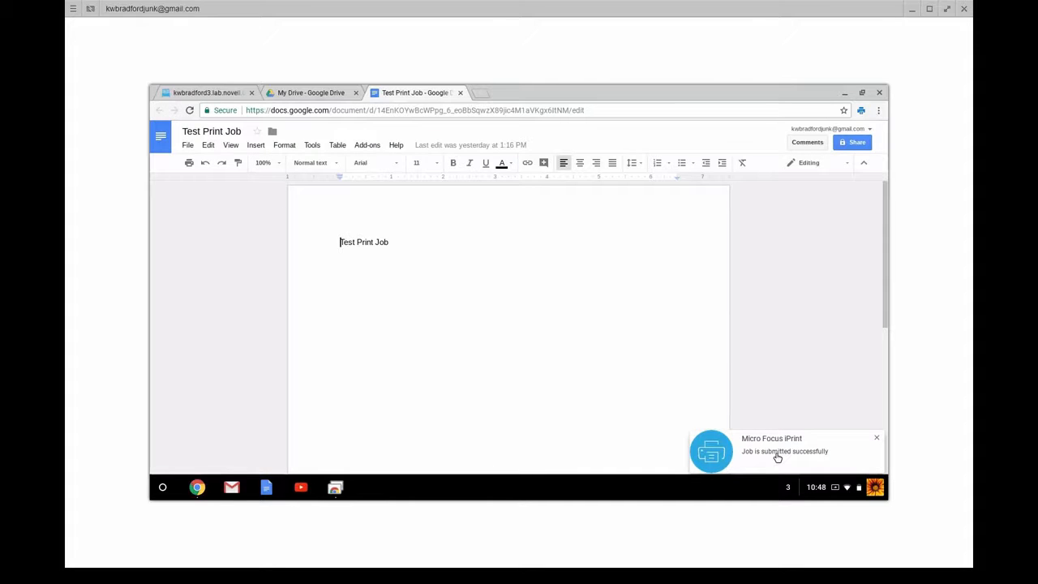
{"action": "left_click", "coordinate": [875, 437]}
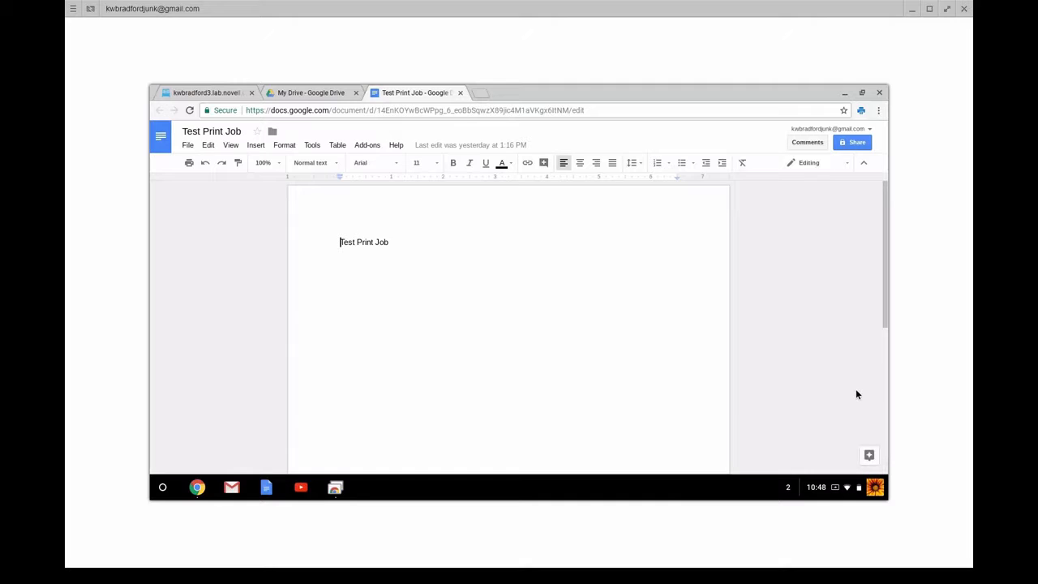